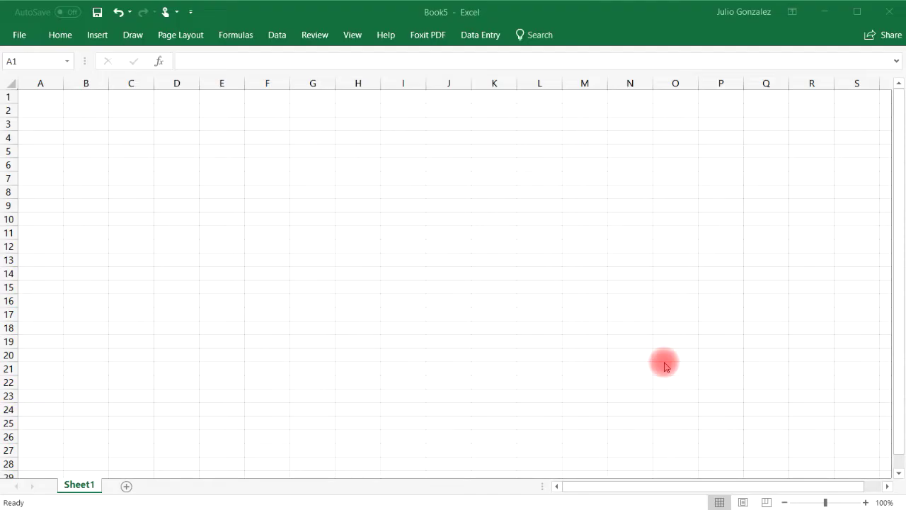
- Zoom the empty sheet in to 170%, then back out one notch to 160%
click(863, 503)
click(863, 502)
click(864, 502)
click(864, 502)
click(863, 502)
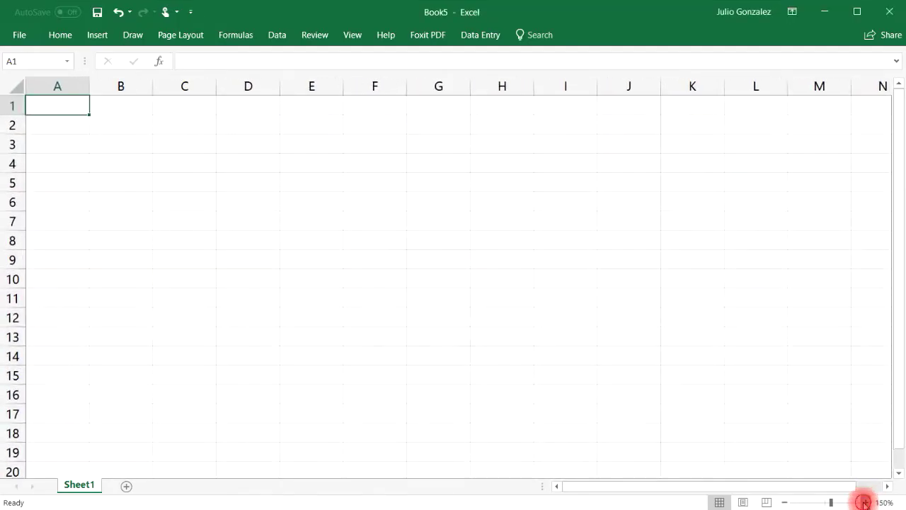
click(863, 502)
click(864, 502)
click(863, 502)
click(863, 502)
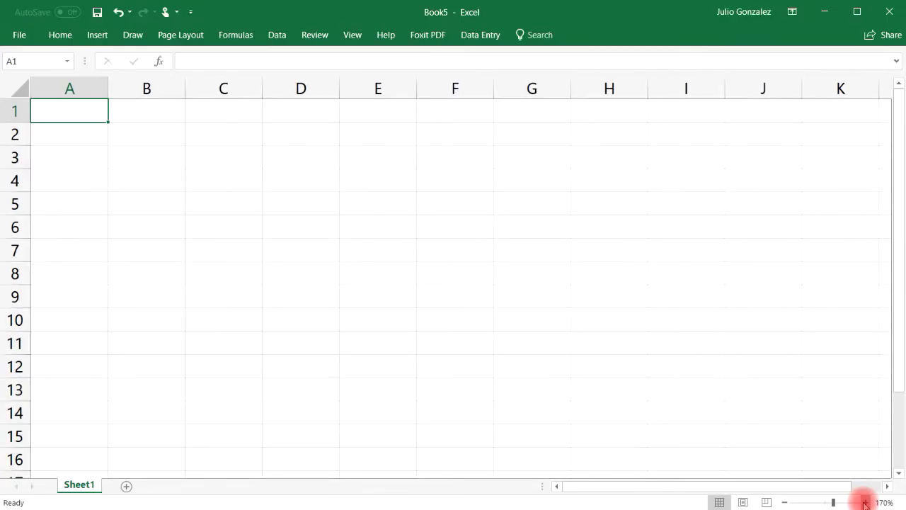
click(786, 502)
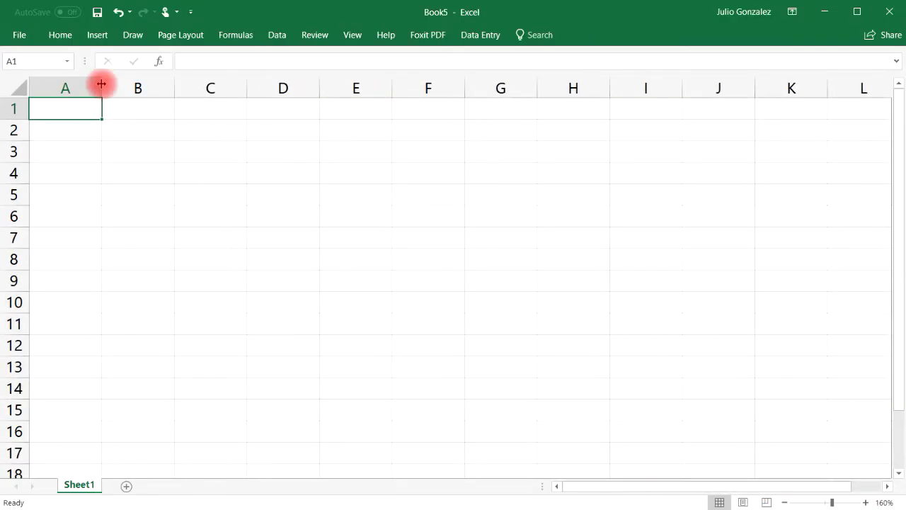
- Enter five sample first names across A1 to E1, one per cell, fixing a typo in D1
double_click(66, 111)
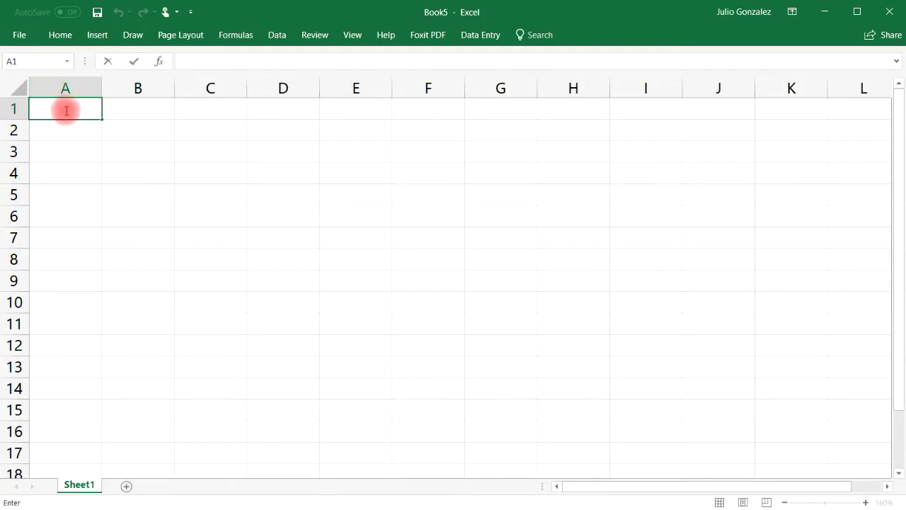
text(Mike)
key(Tab)
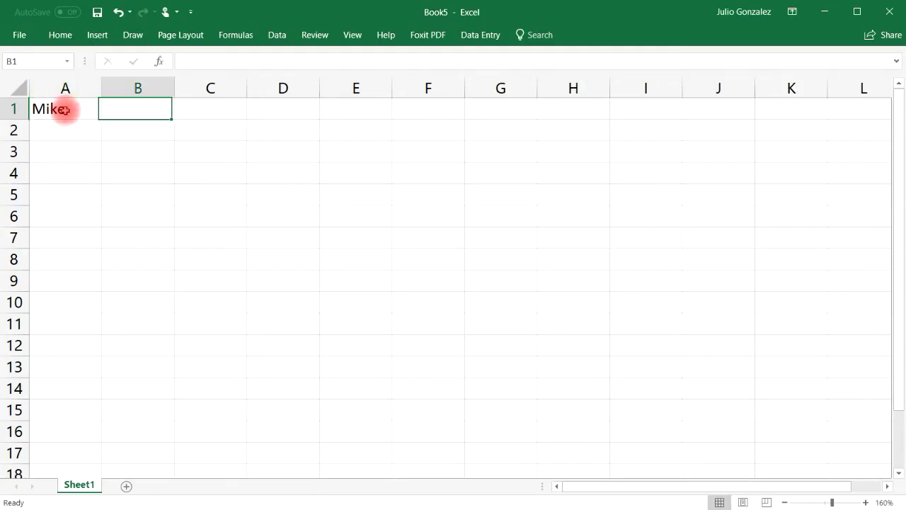
text(Sally)
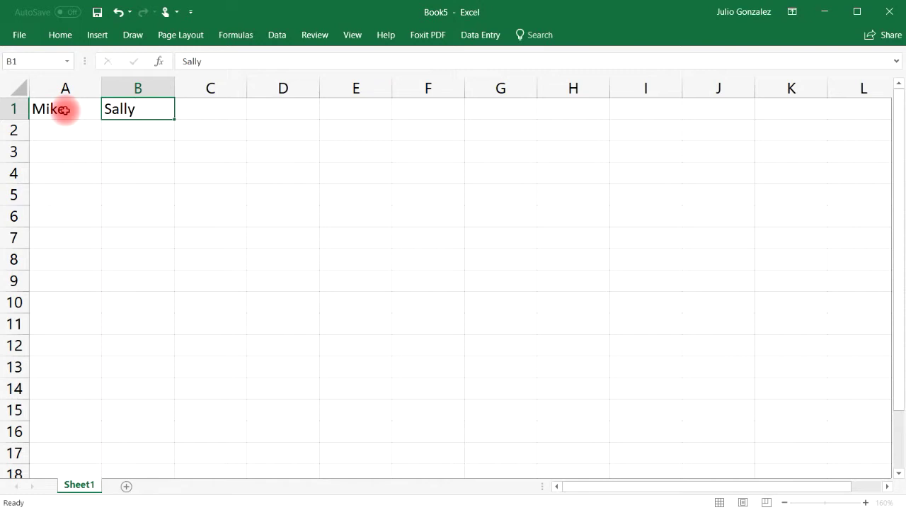
key(Tab)
text(Lauren)
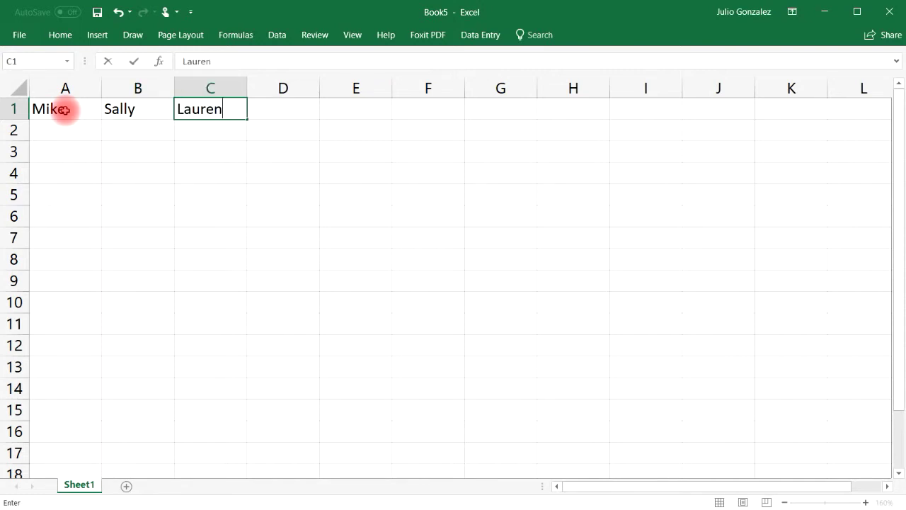
key(Tab)
text(Jos)
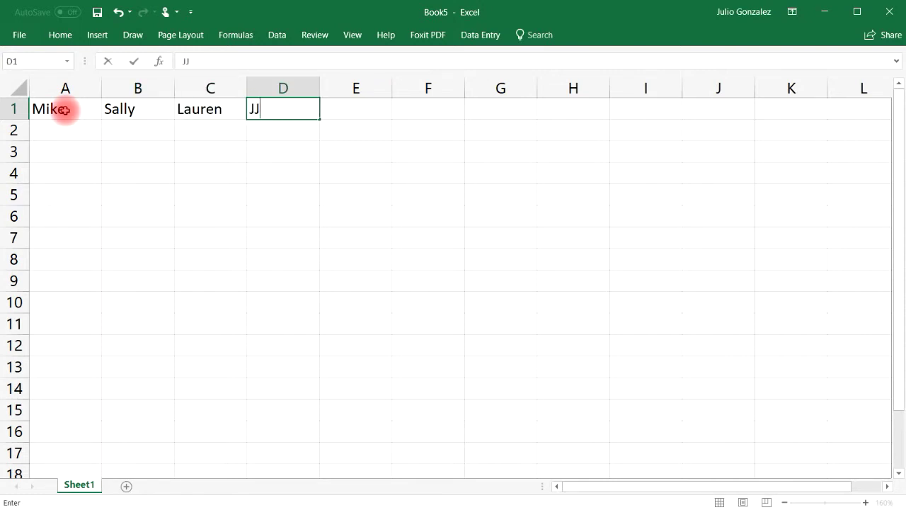
key(BackSpace)
key(BackSpace)
text(oseph)
key(Tab)
text(N)
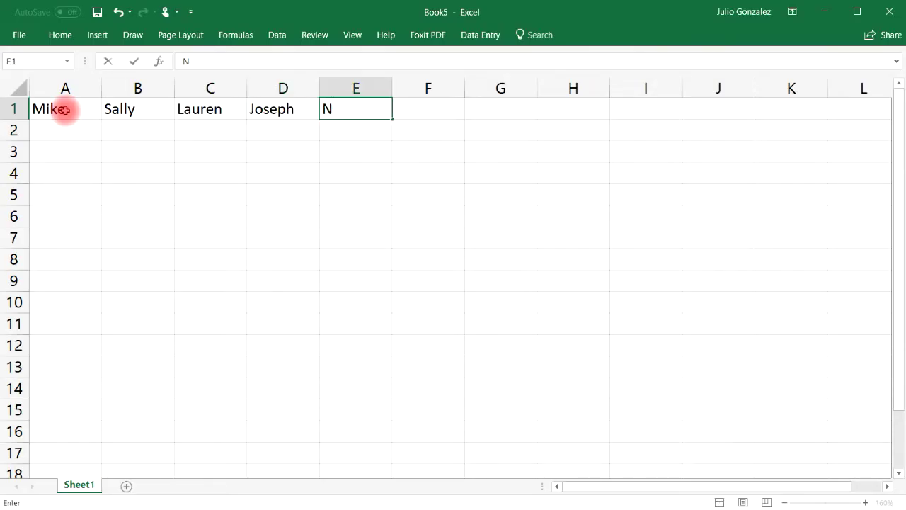
text(ewton)
key(Return)
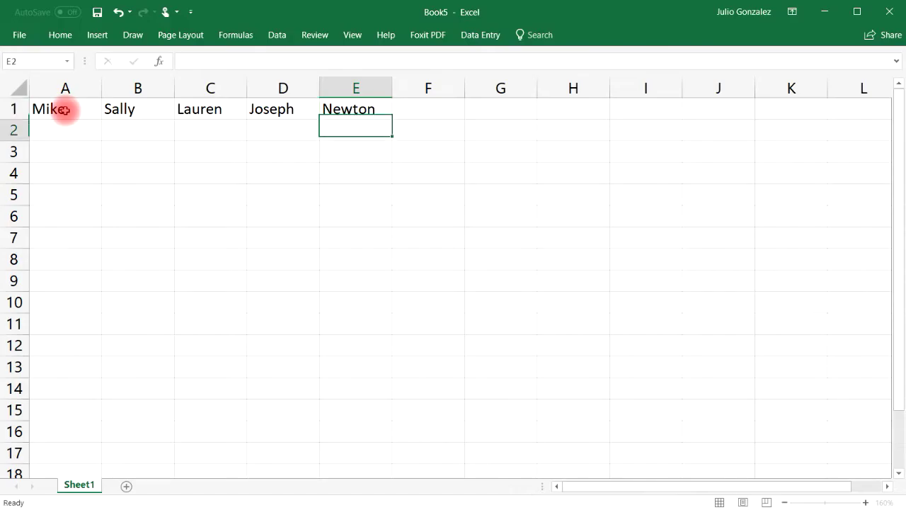
- Copy the names in A1:E1 with Home > Copy and pick A3 as the destination
drag(56, 108, 344, 120)
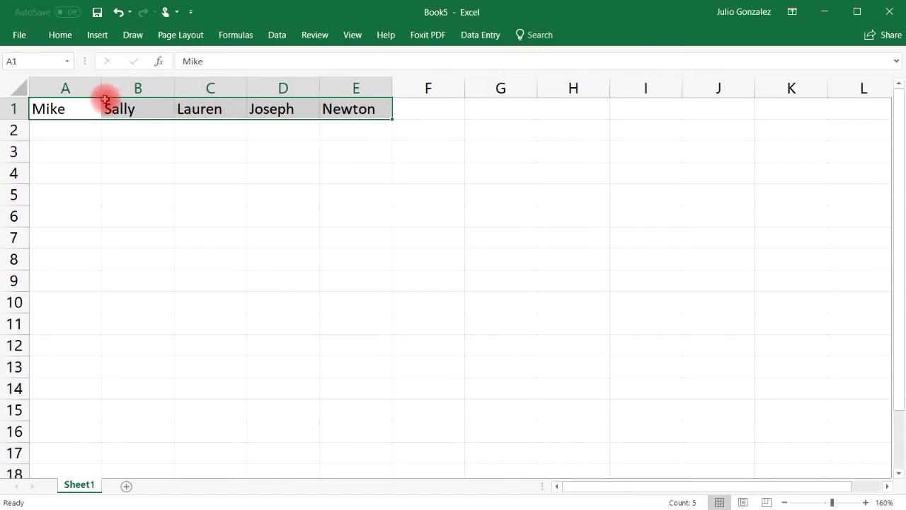
click(71, 35)
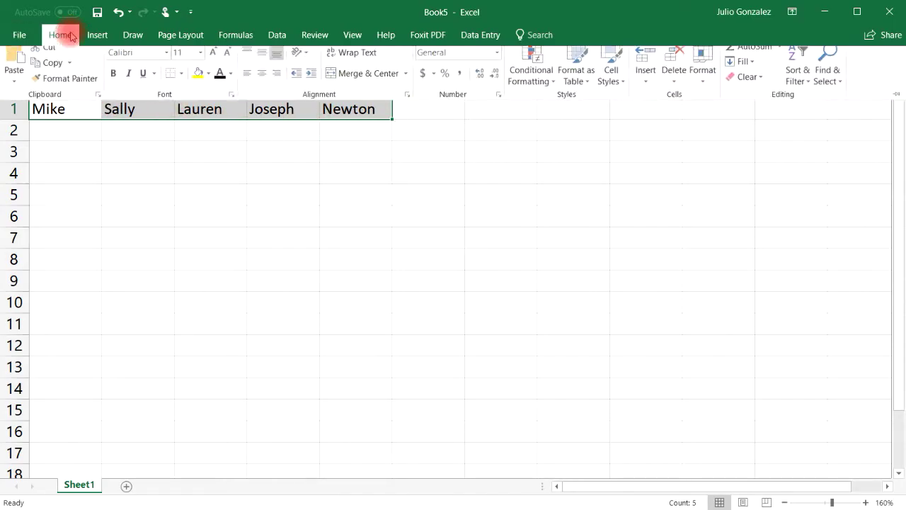
click(54, 73)
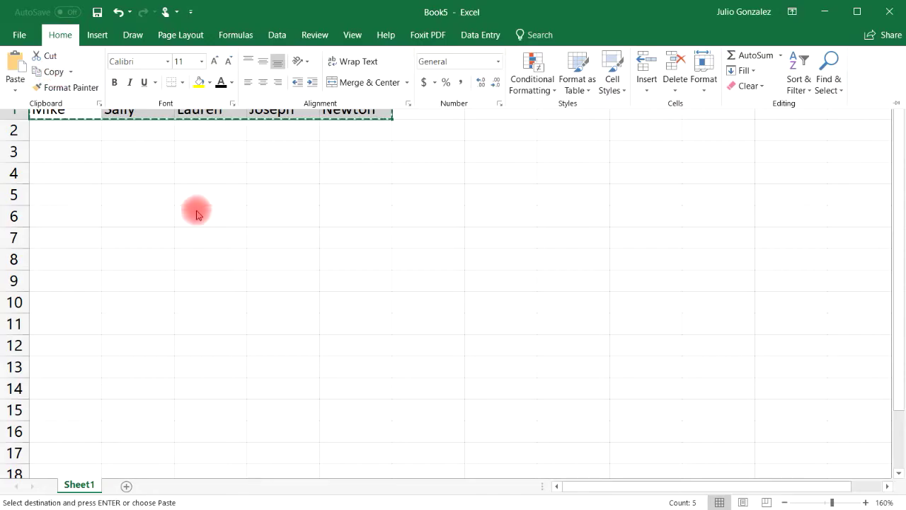
click(80, 152)
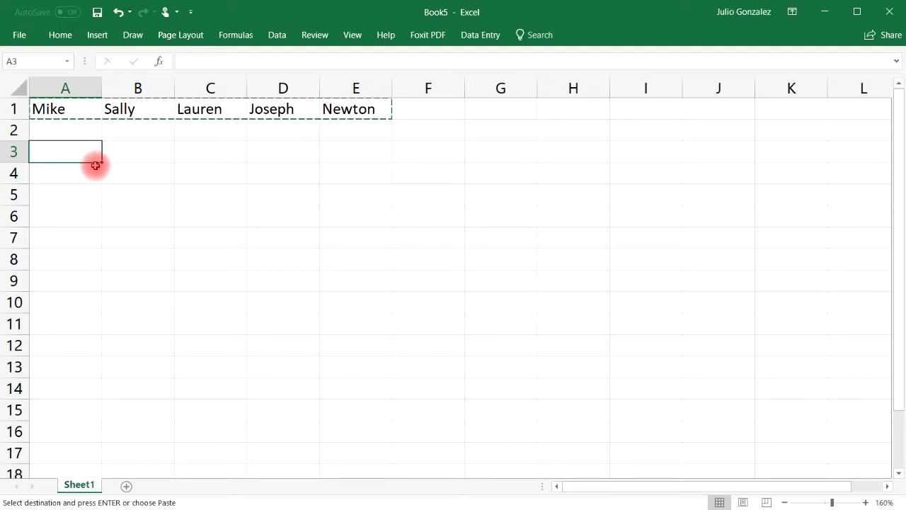
- Paste the copied row into A3 using Paste Special with Transpose, filling A3:A7
right_click(76, 153)
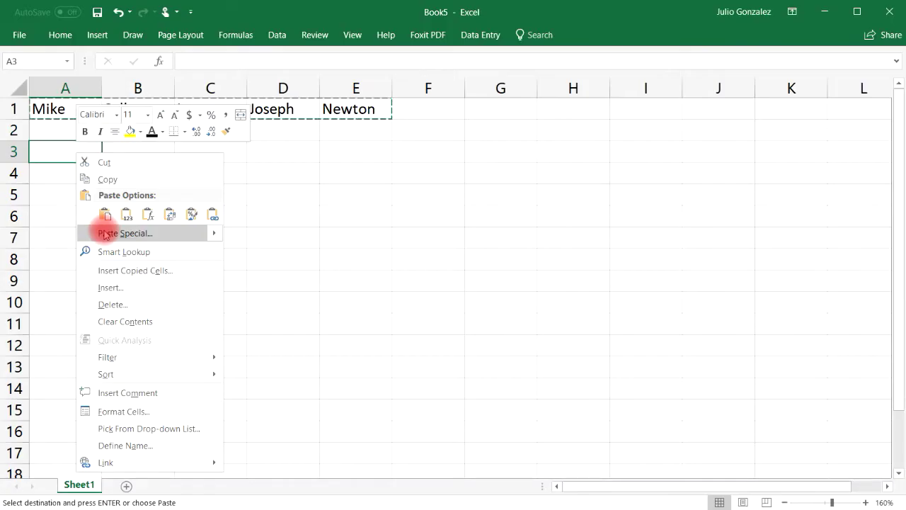
mouse_move(210, 233)
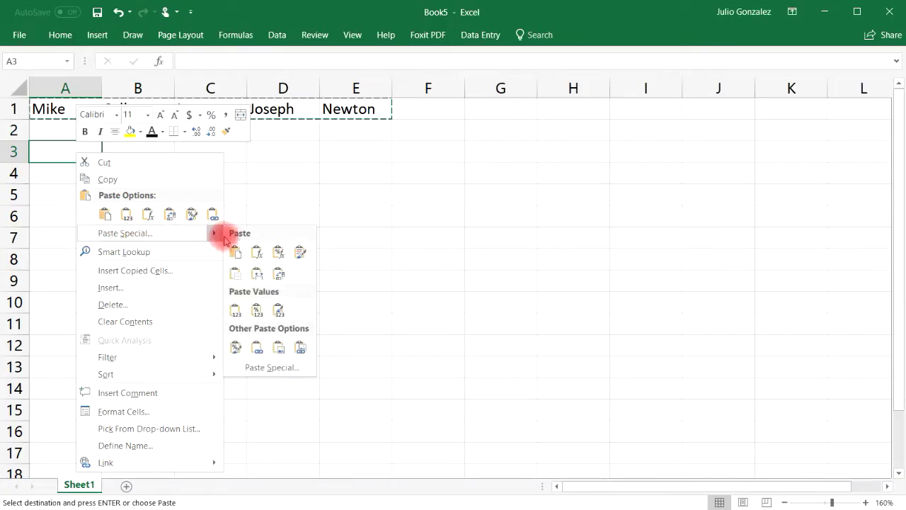
click(283, 367)
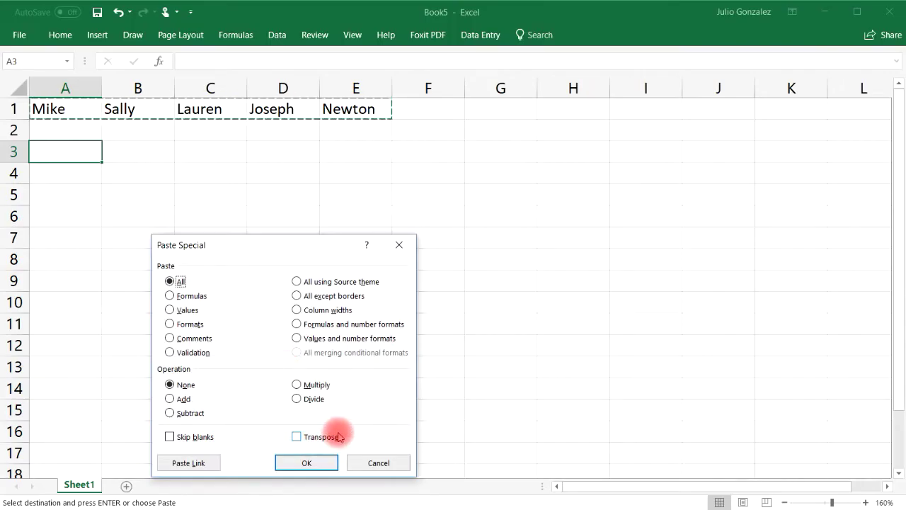
click(303, 436)
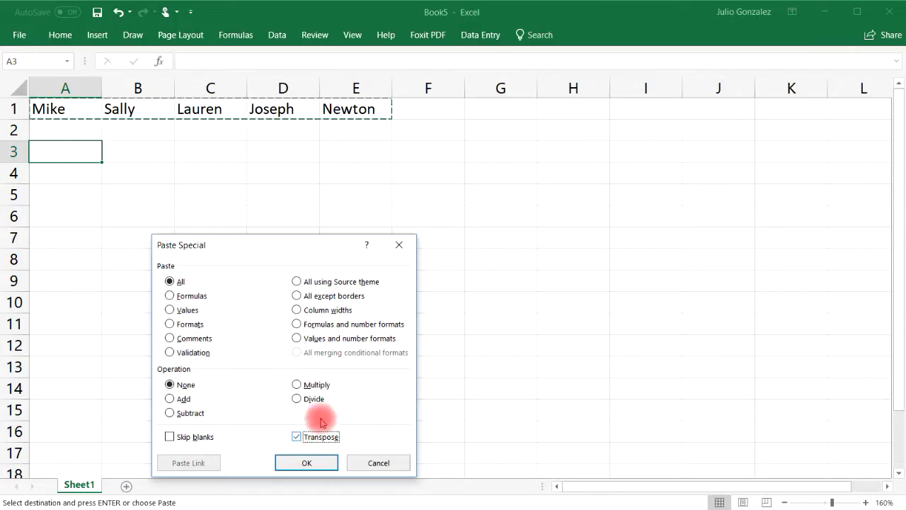
click(307, 463)
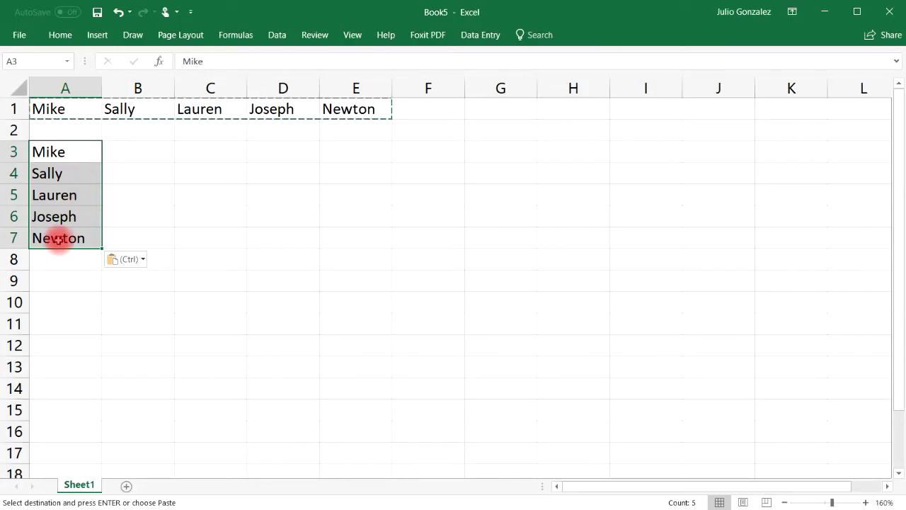
click(201, 157)
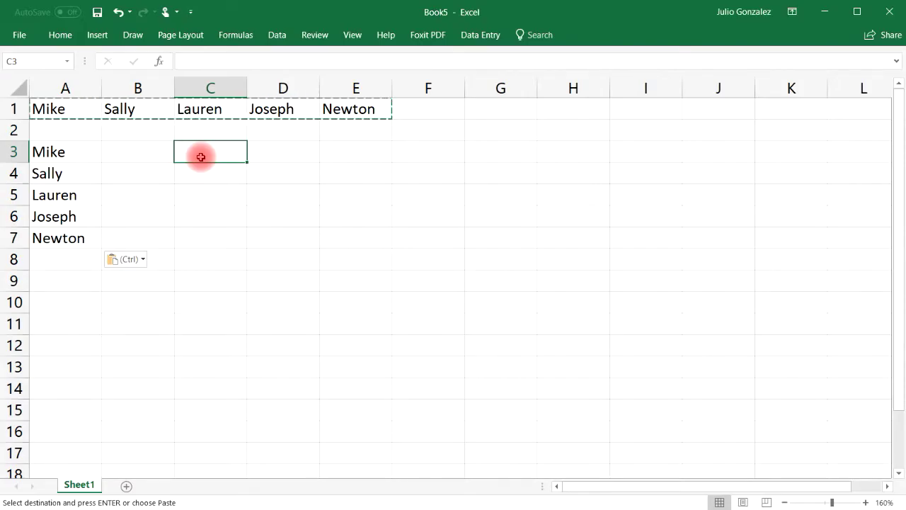
- Enter the row labels 'First' in C3 and 'Name:' in C4
text(First:)
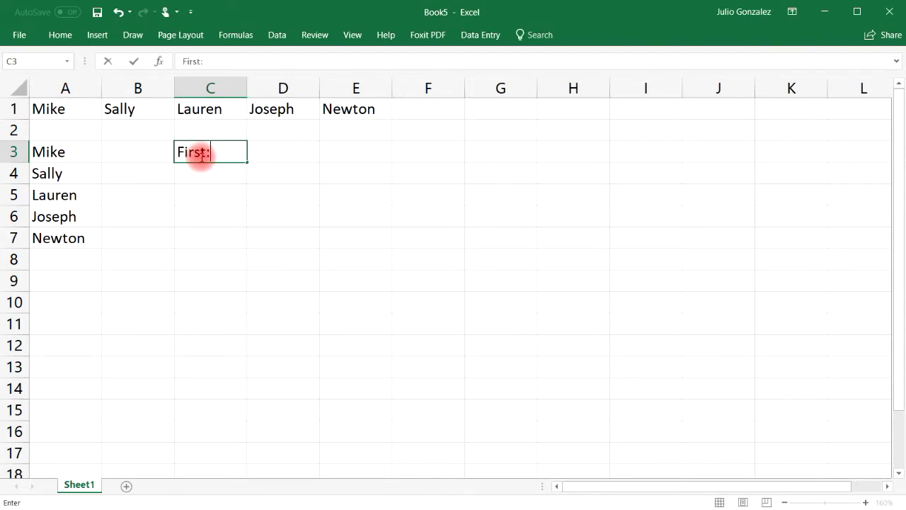
key(Return)
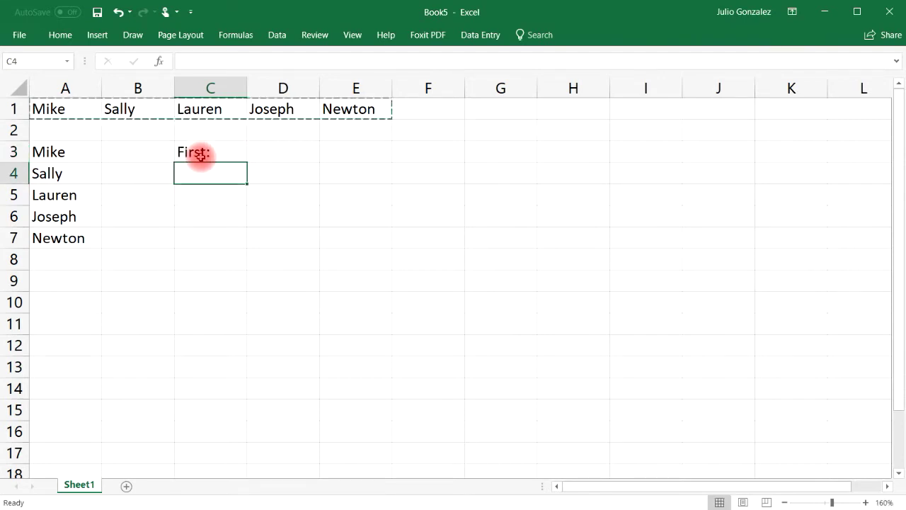
text(Name)
text(:)
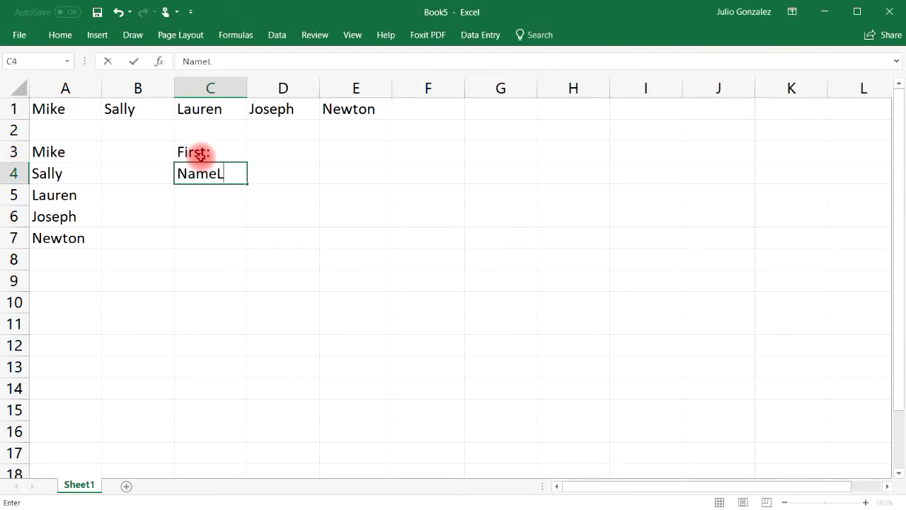
key(Tab)
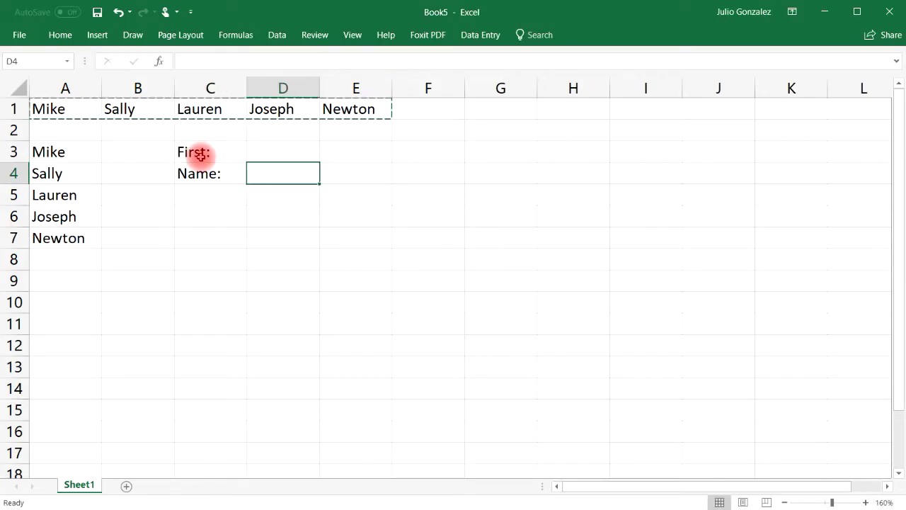
key(Up)
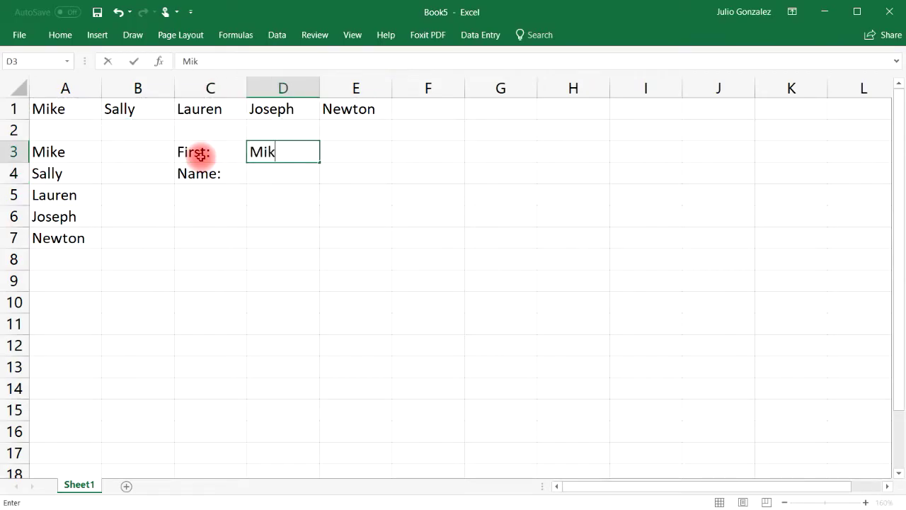
- Enter three first-name and last-name pairs in D3:F4, first names above last names
key(Return)
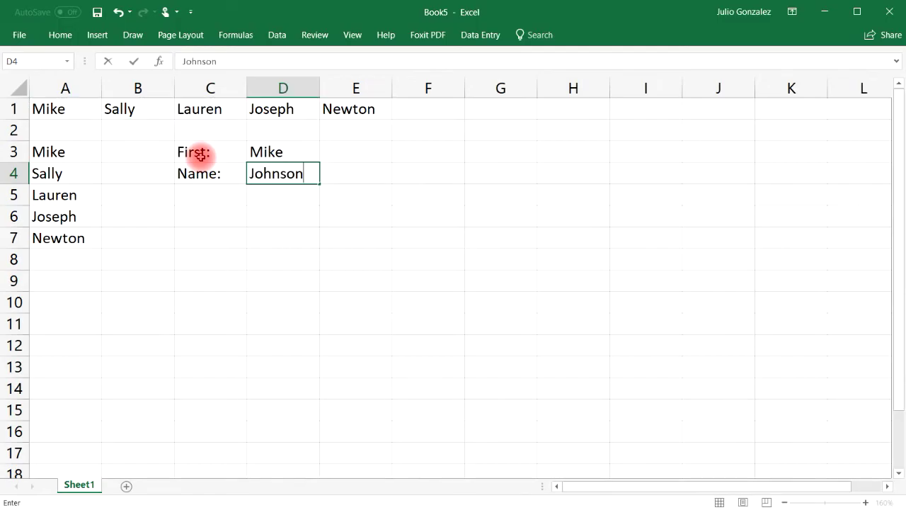
key(Tab)
key(Up)
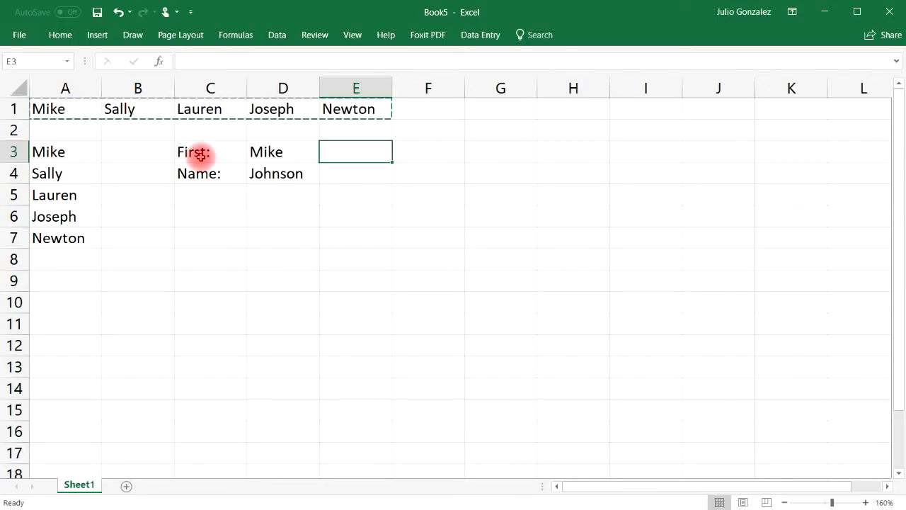
key(Return)
key(Tab)
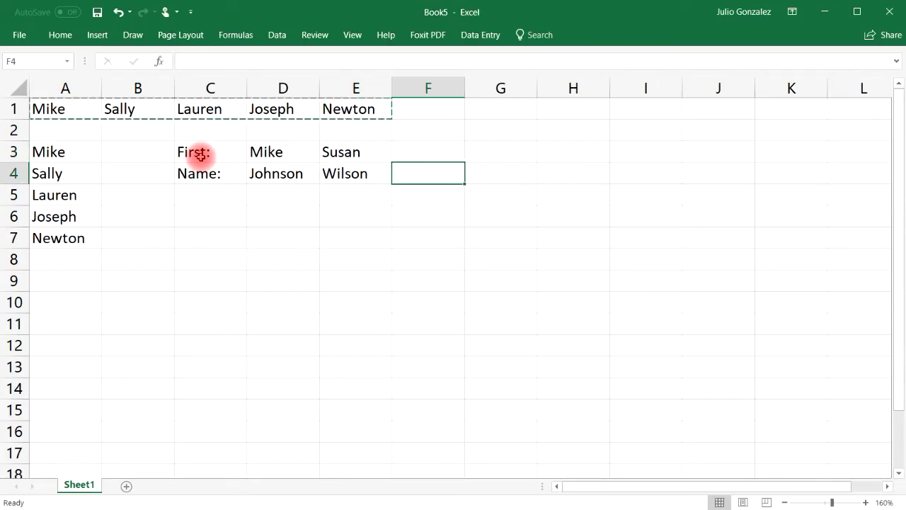
key(Up)
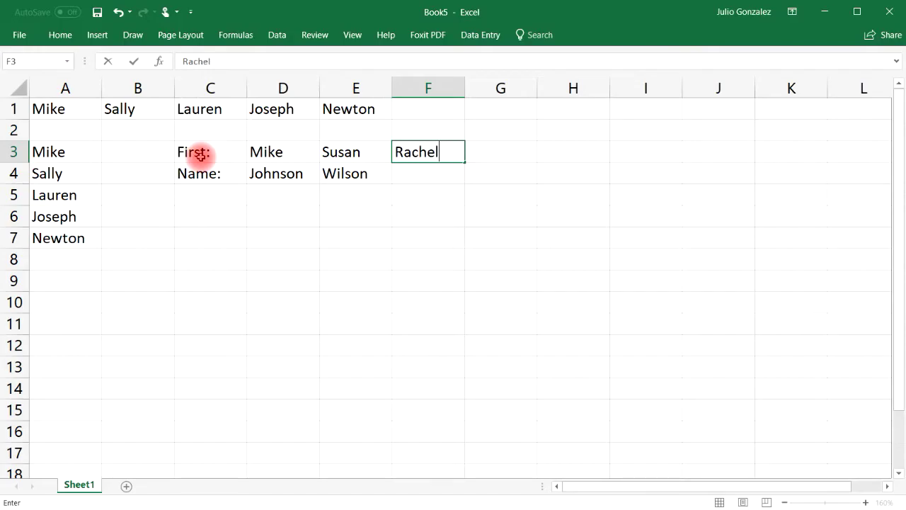
key(Return)
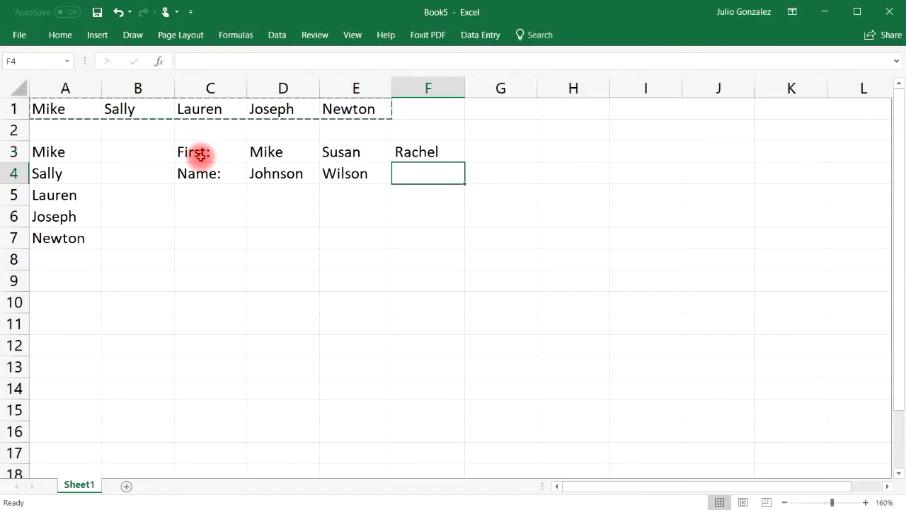
key(Tab)
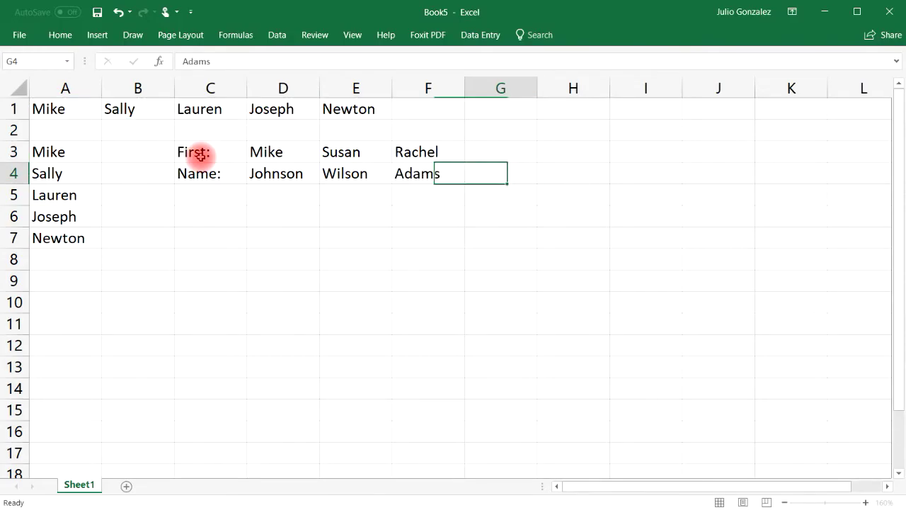
- Enter the last two first-name and last-name pairs in G3:H4
key(Up)
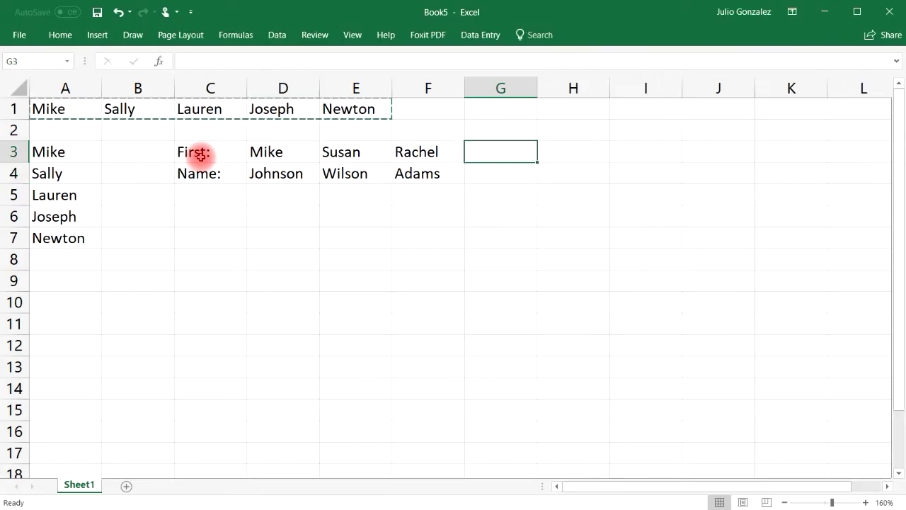
key(Return)
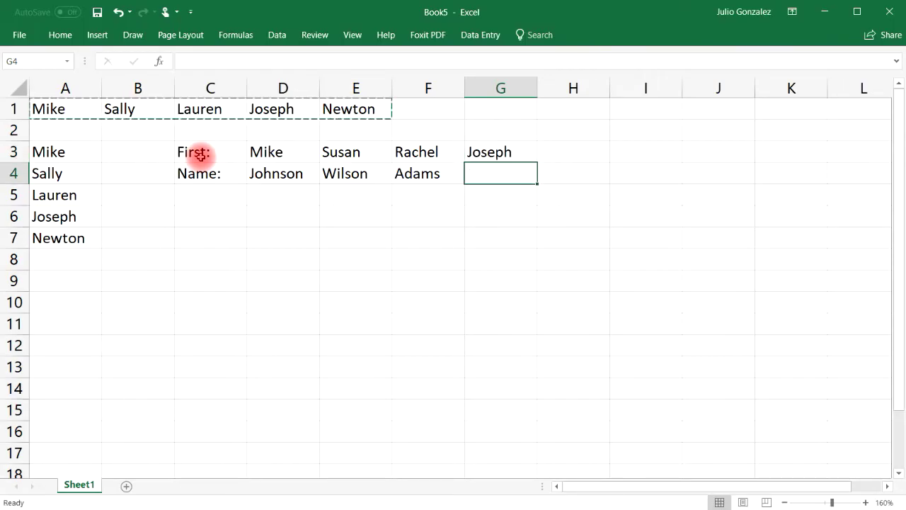
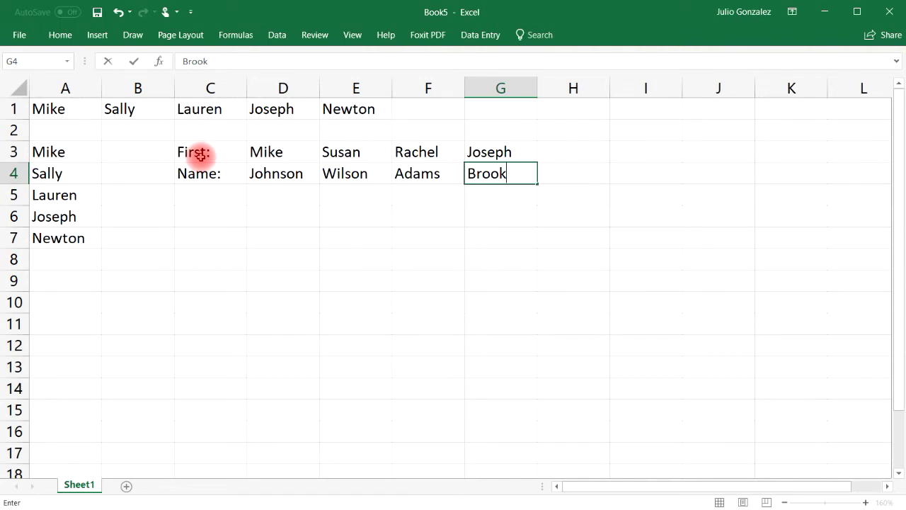
key(Tab)
key(Up)
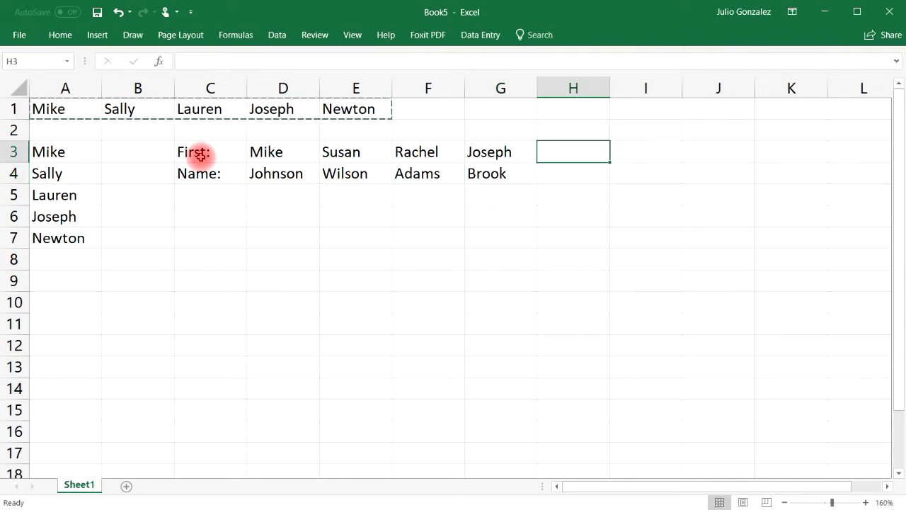
text(Rick)
key(BackSpace)
key(BackSpace)
key(BackSpace)
key(Return)
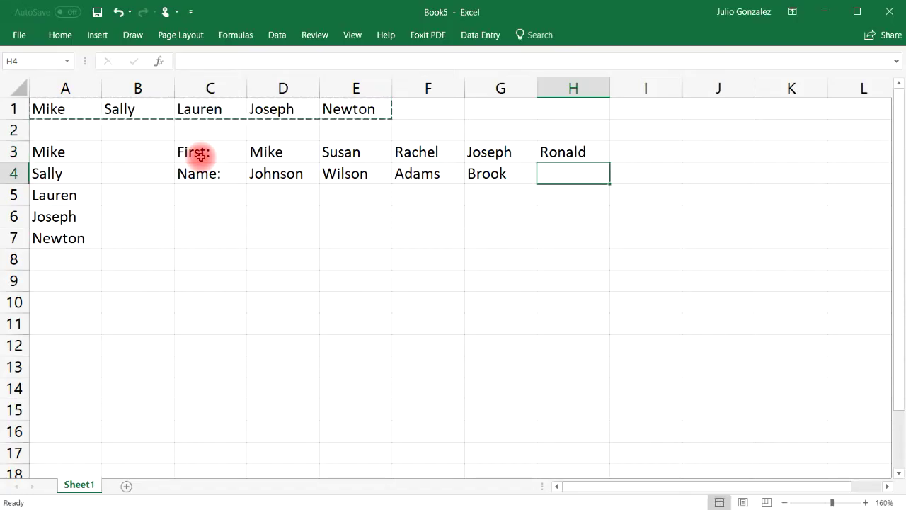
key(Return)
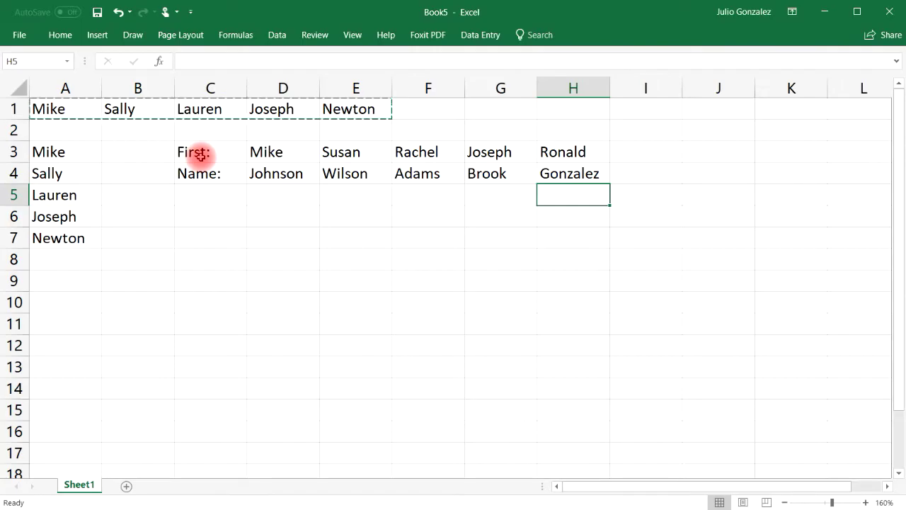
- Copy C3:H4 and paste it at C6 with Paste Special Transpose, producing columns C6:D11
drag(201, 156, 559, 175)
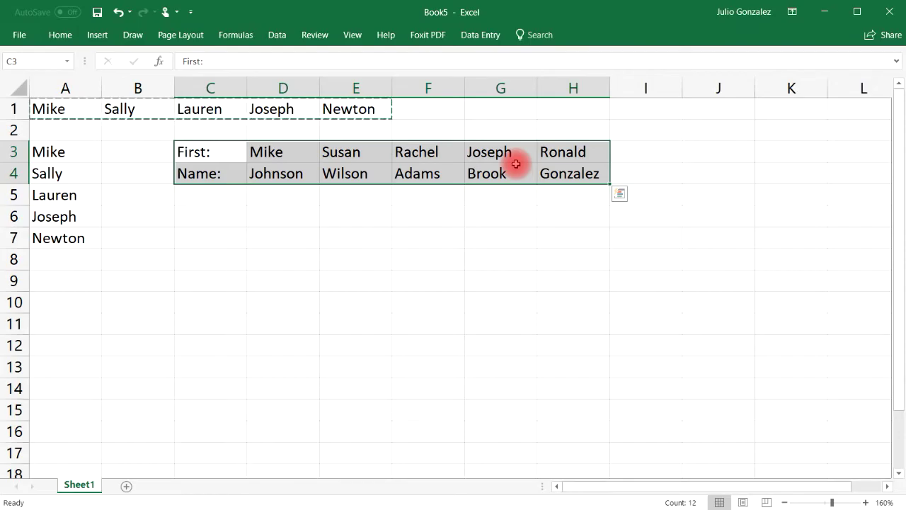
key(ctrl+c)
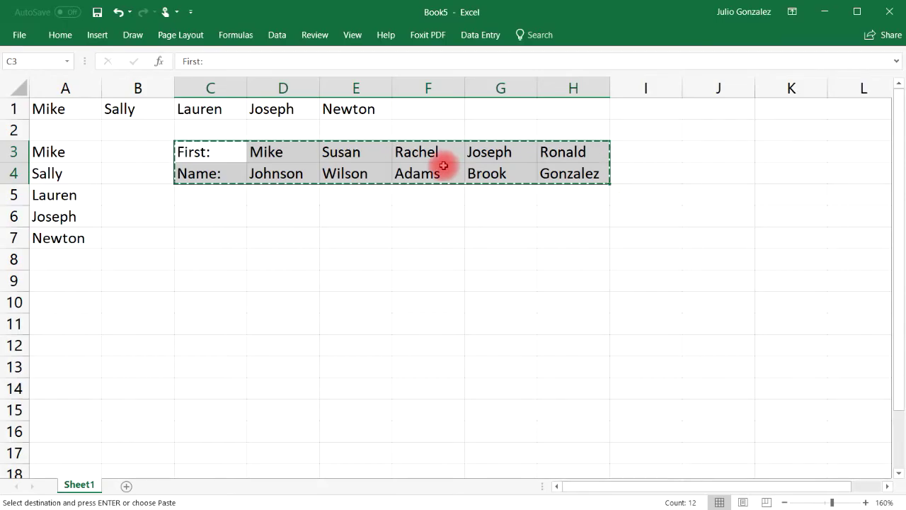
click(217, 217)
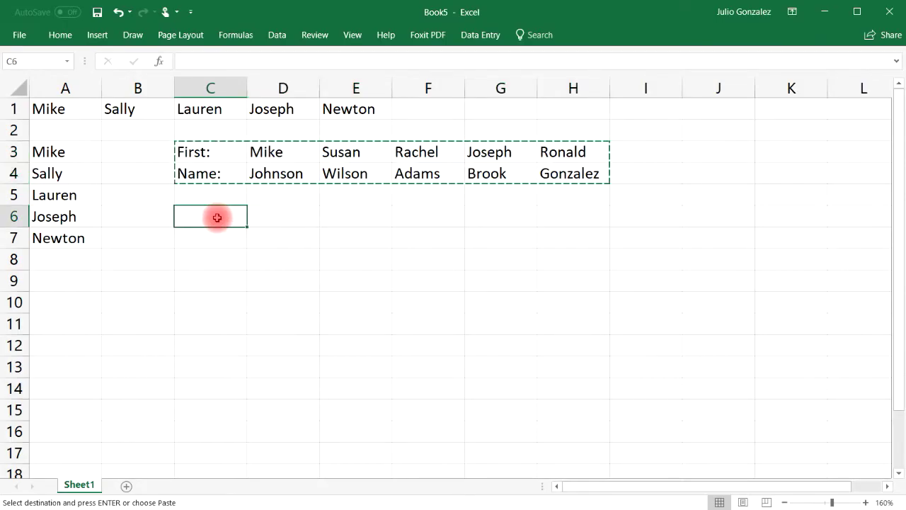
right_click(217, 218)
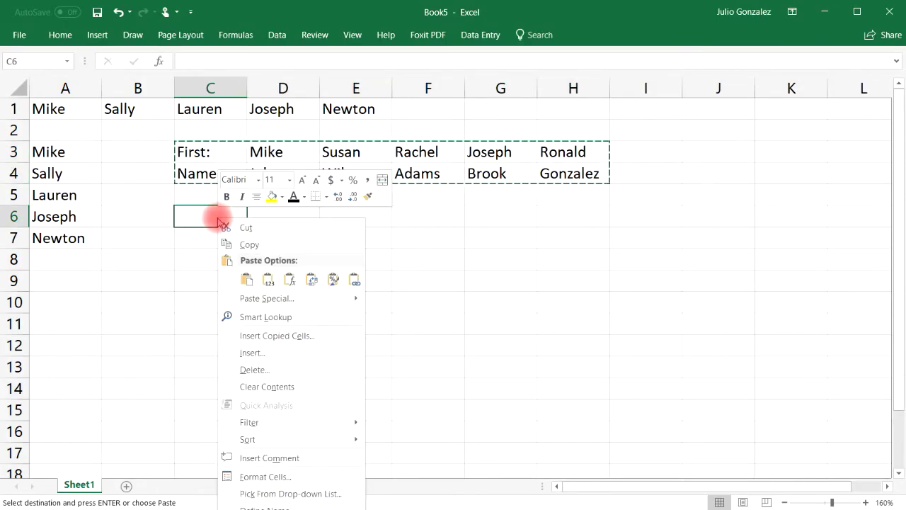
mouse_move(354, 300)
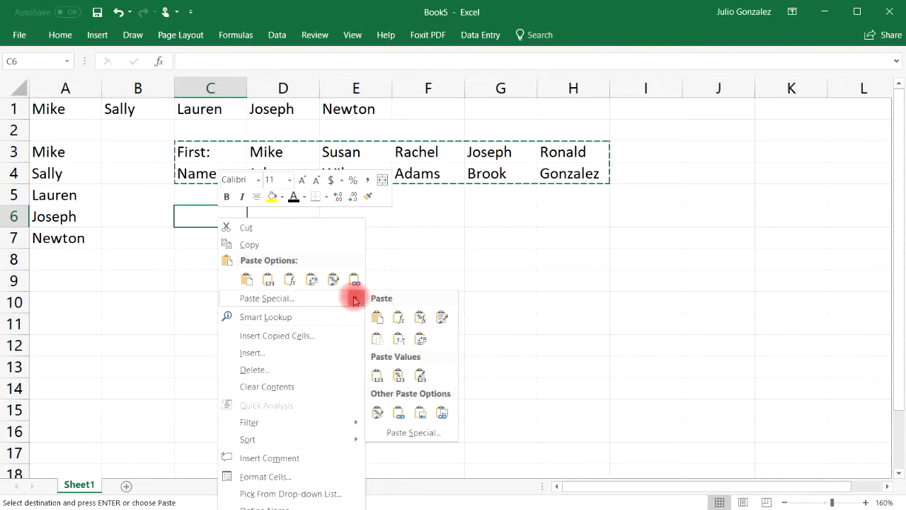
click(449, 433)
click(461, 503)
key(Return)
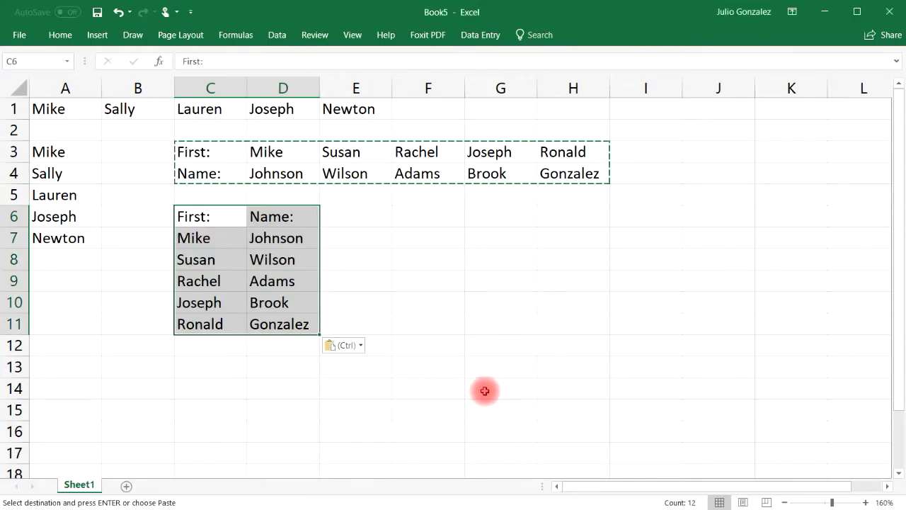
click(661, 369)
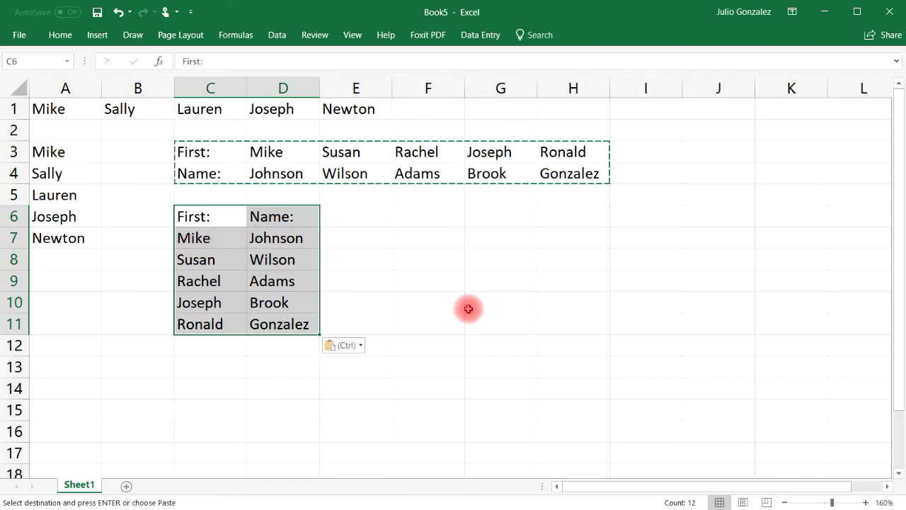
- Clear the contents of all the data in A1:H18
drag(467, 307, 471, 314)
drag(45, 106, 581, 107)
key(Delete)
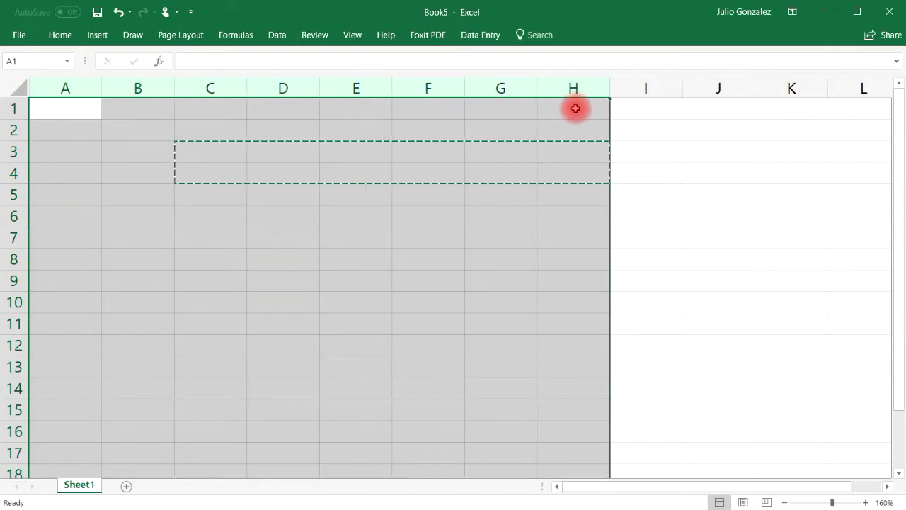
click(483, 250)
- Delete columns C through H and return to cell A3
drag(229, 85, 581, 97)
right_click(242, 88)
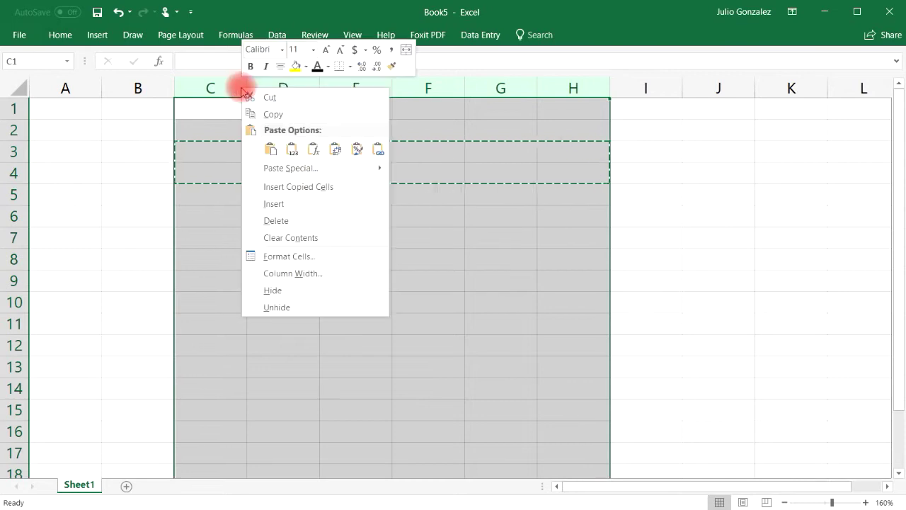
click(291, 224)
click(258, 223)
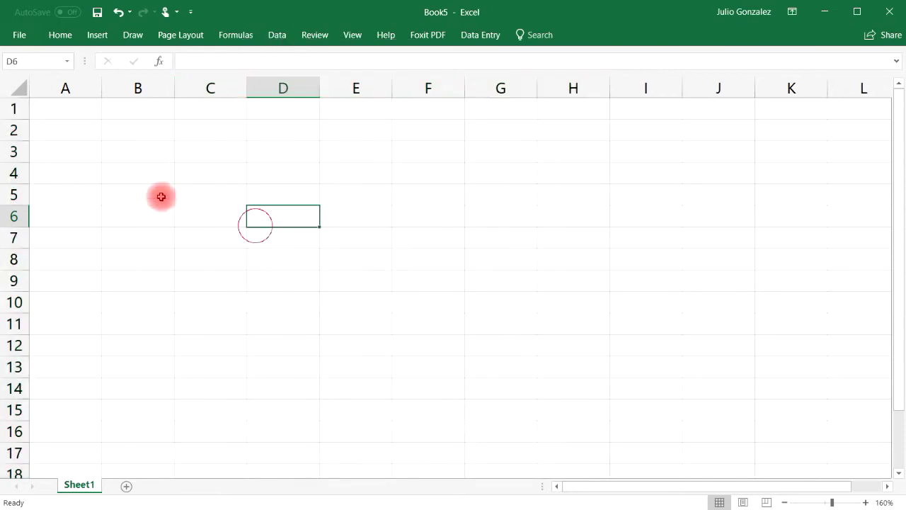
click(61, 107)
click(85, 152)
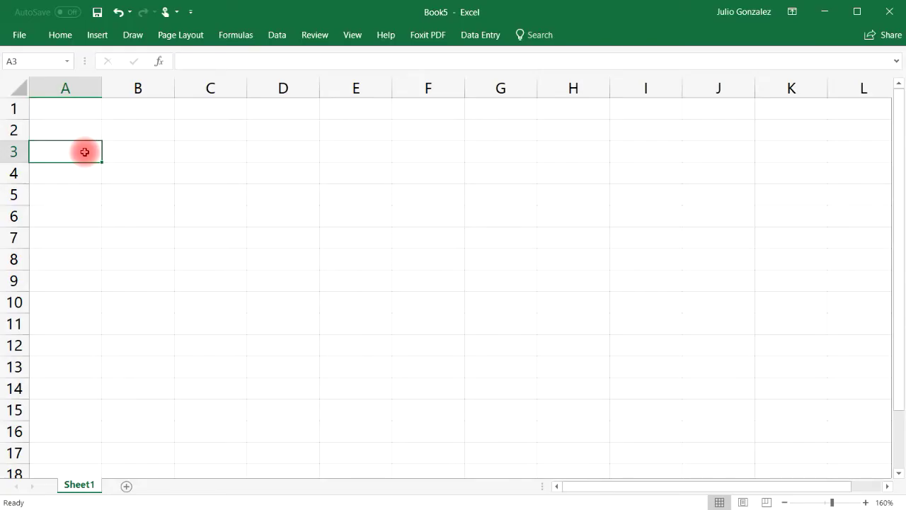
- Type five first names down column A from A3 to A7, correcting typos along the way
text(Karen)
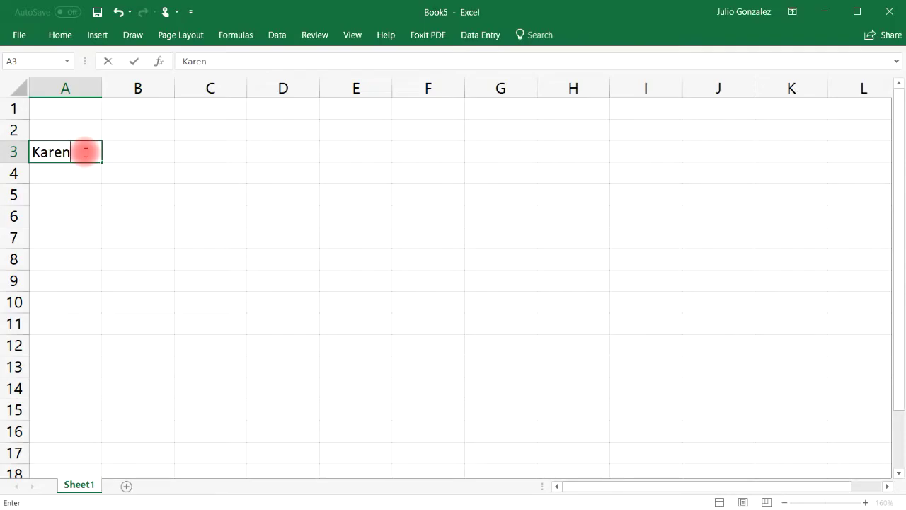
key(Return)
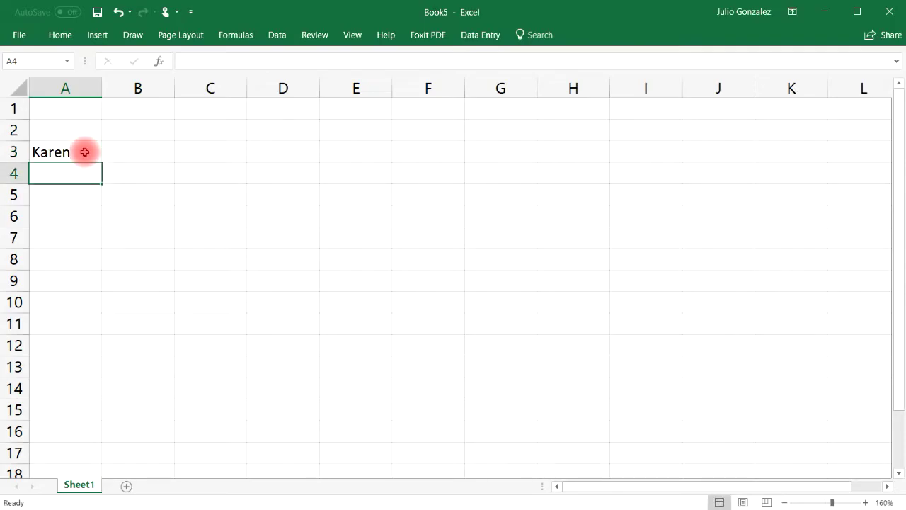
text(Jonathan)
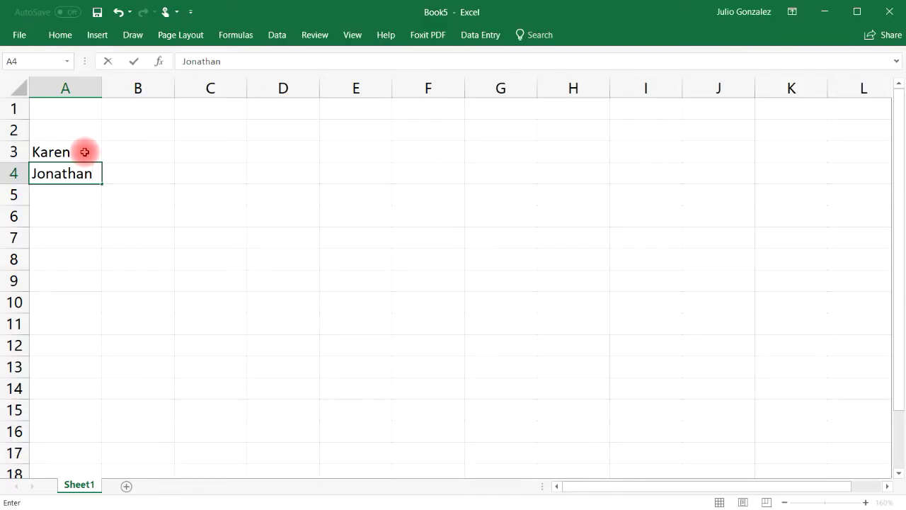
key(Return)
text(Luke)
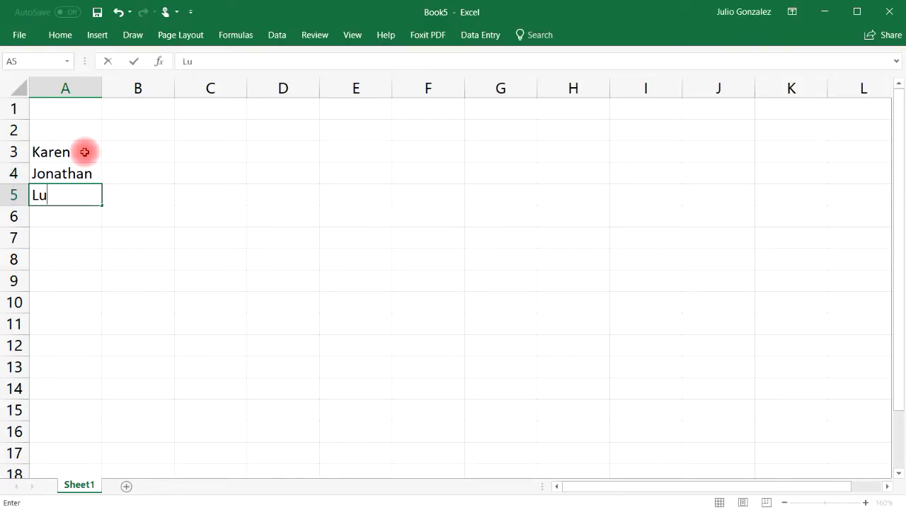
key(Escape)
text(Dav)
key(BackSpace)
key(BackSpace)
key(BackSpace)
text(Luke)
key(Return)
text(F)
key(BackSpace)
text(David)
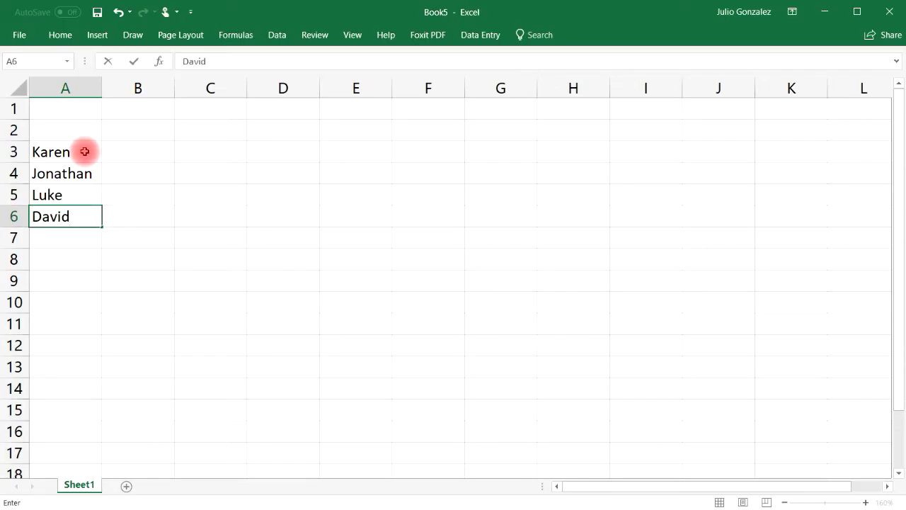
key(Return)
key(Return)
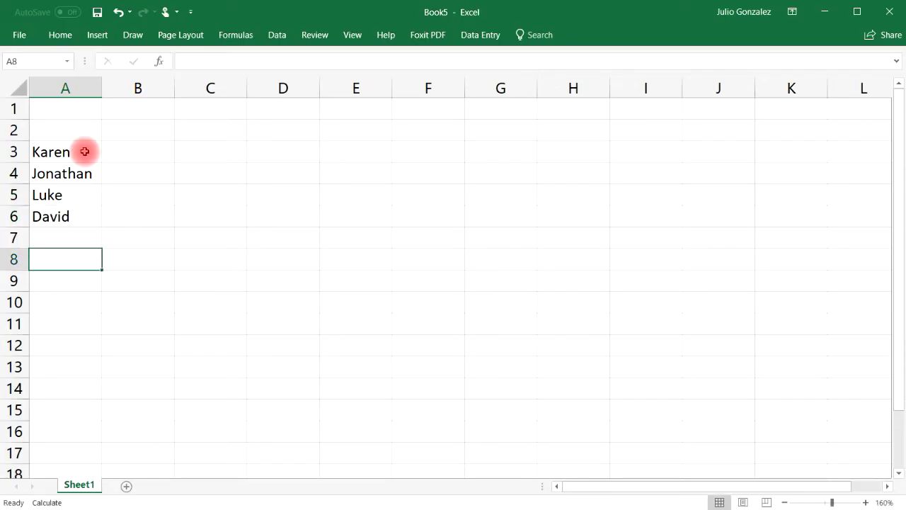
key(Up)
text(Arnold)
key(Return)
- Copy A3:A7 and paste it at C3 with Paste Special Transpose, spreading names across C3:G3
drag(85, 152, 74, 234)
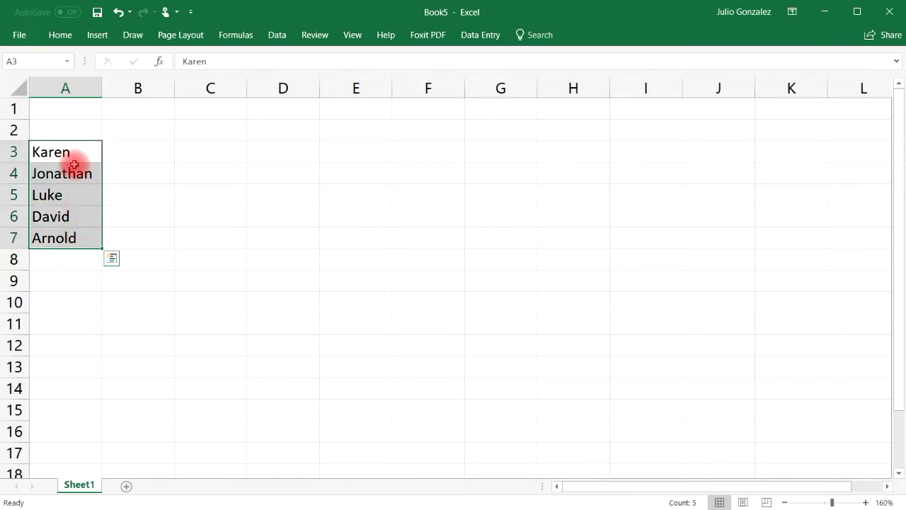
key(ctrl+c)
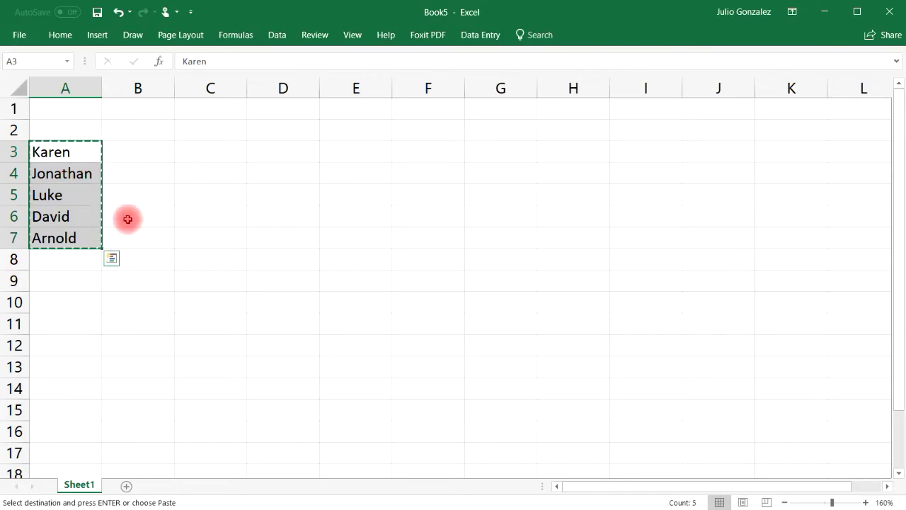
click(214, 147)
right_click(213, 147)
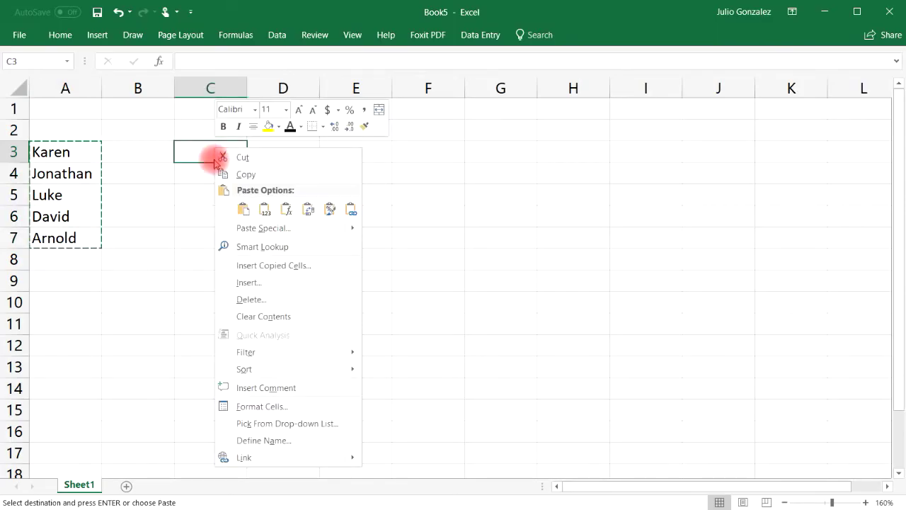
mouse_move(355, 228)
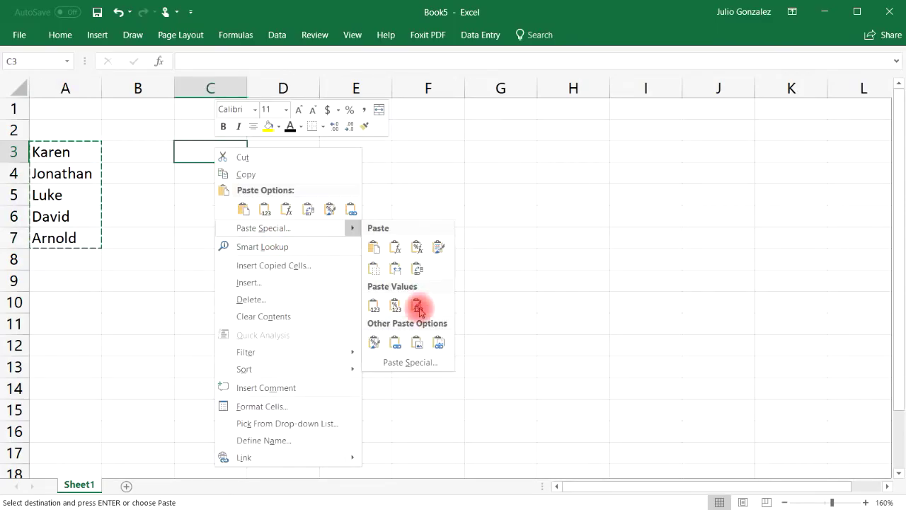
click(425, 363)
click(439, 433)
click(447, 459)
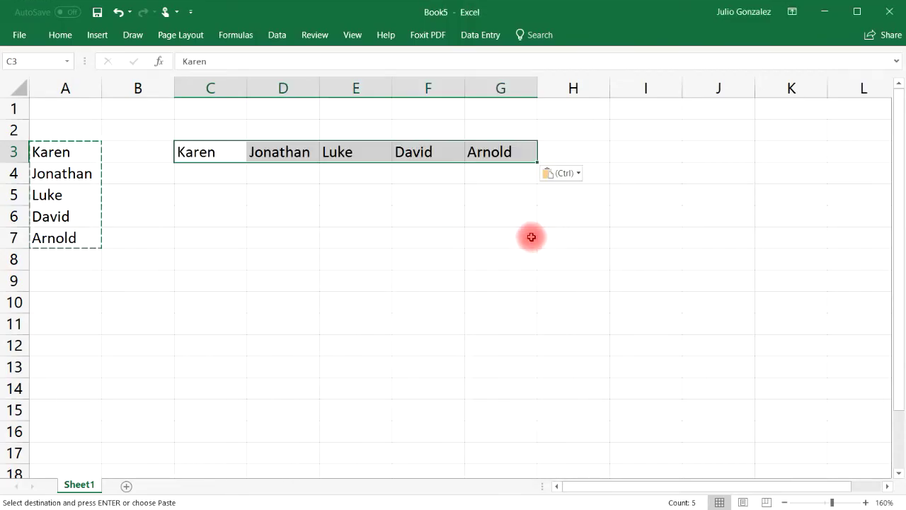
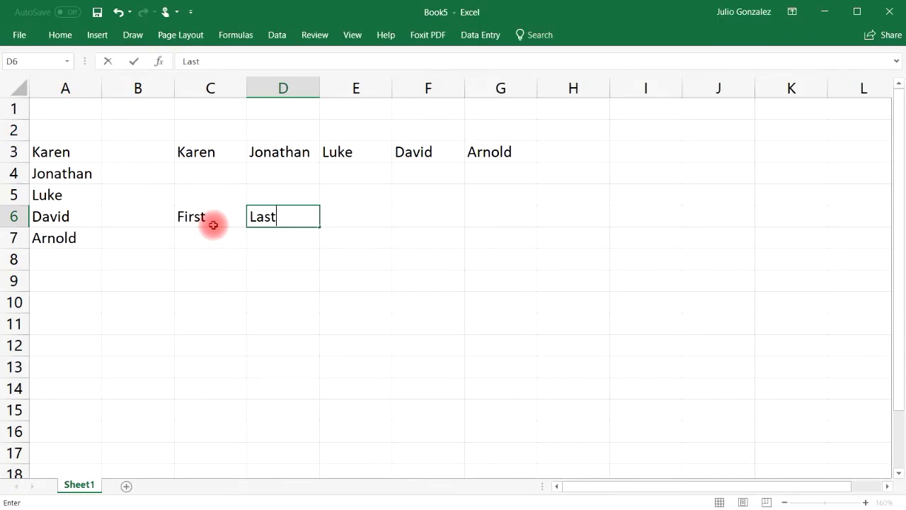
- Add the headers Email in E6 and Phone in F6
text(Email)
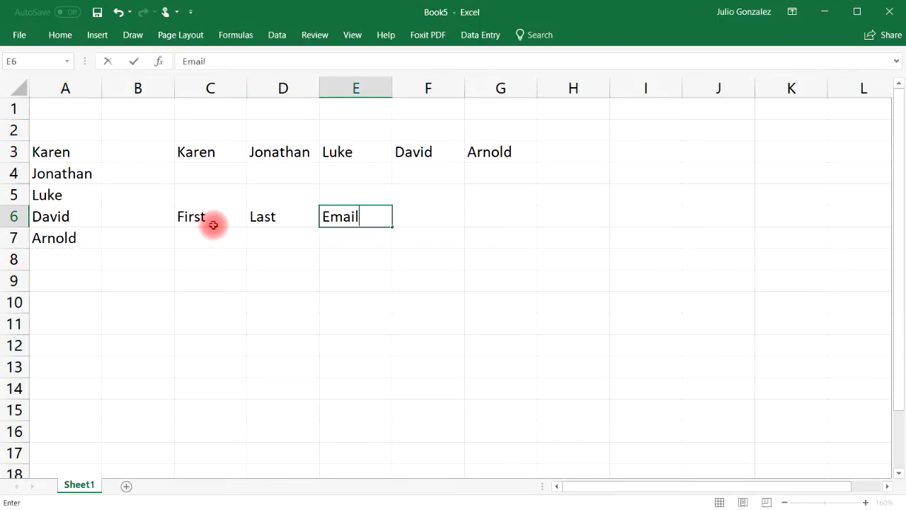
key(Tab)
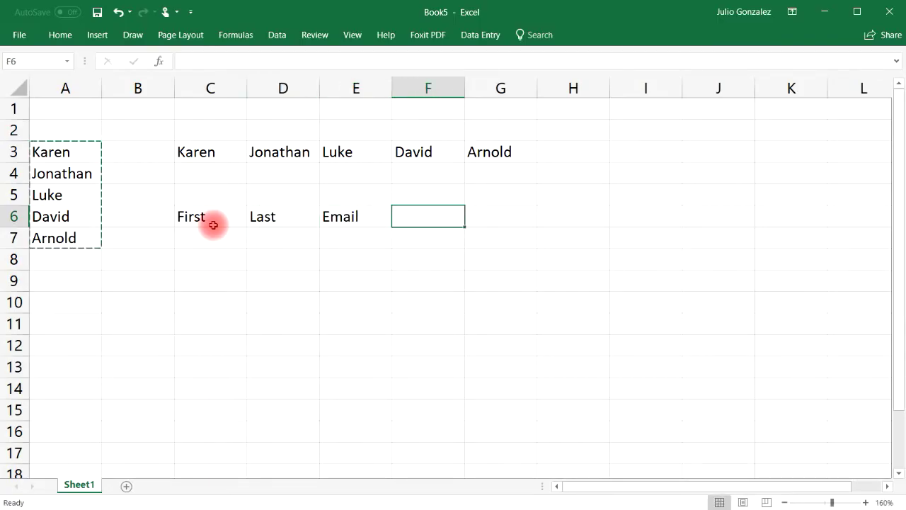
text(Phonne)
key(BackSpace)
key(BackSpace)
text(e)
key(Tab)
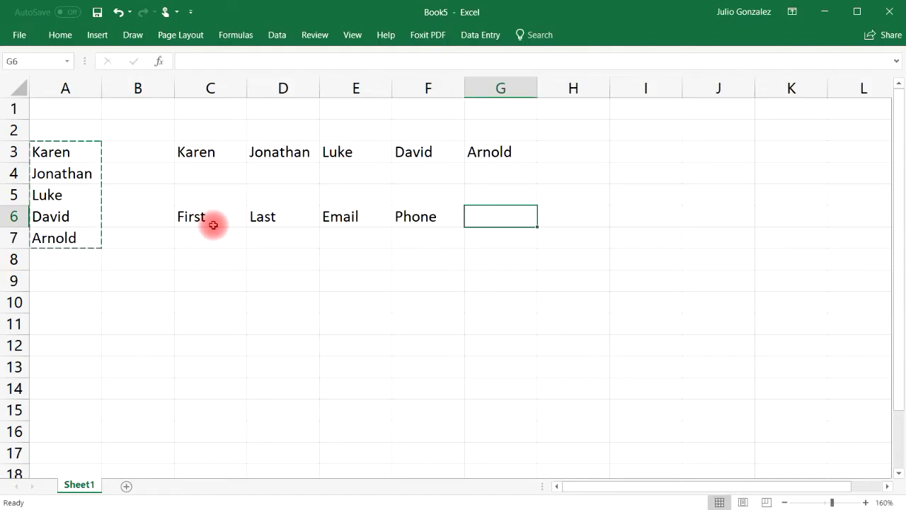
- Widen columns F and E to a matching width
drag(465, 87, 495, 81)
drag(390, 87, 423, 87)
click(225, 239)
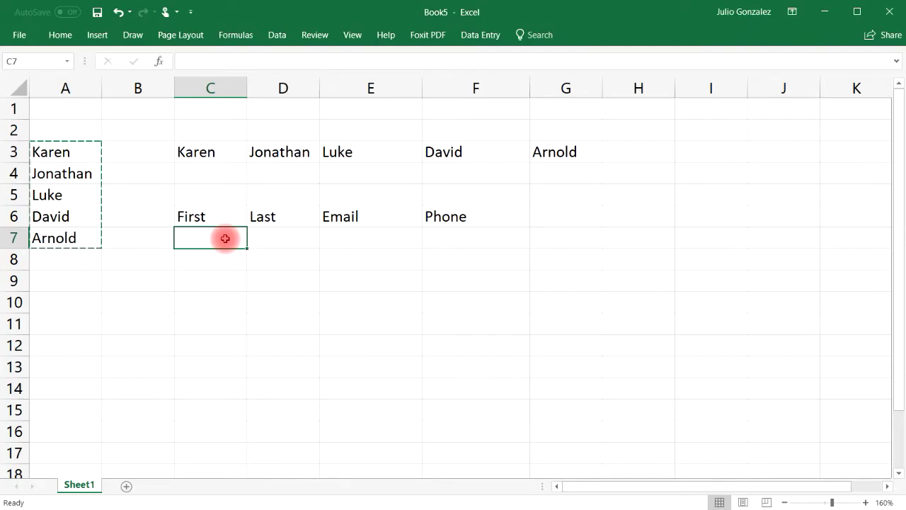
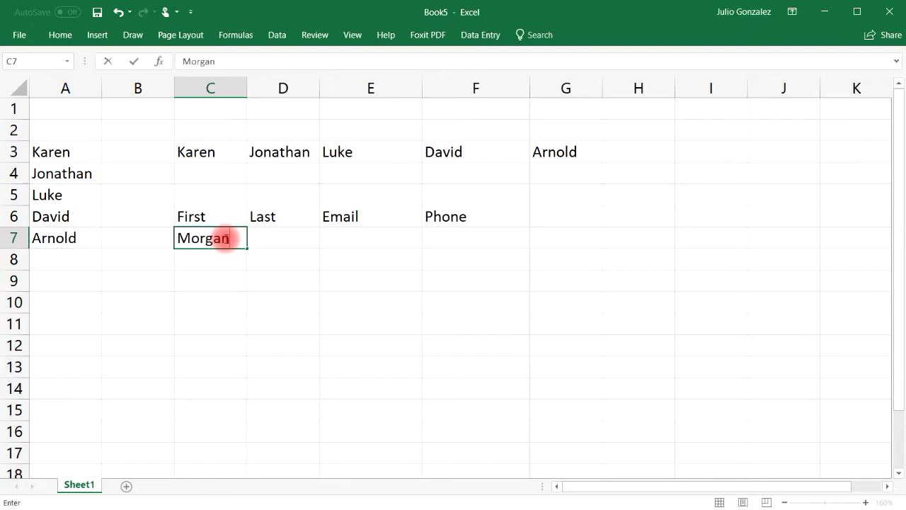
- Enter the first two contacts' first and last names in C7:D8
key(Tab)
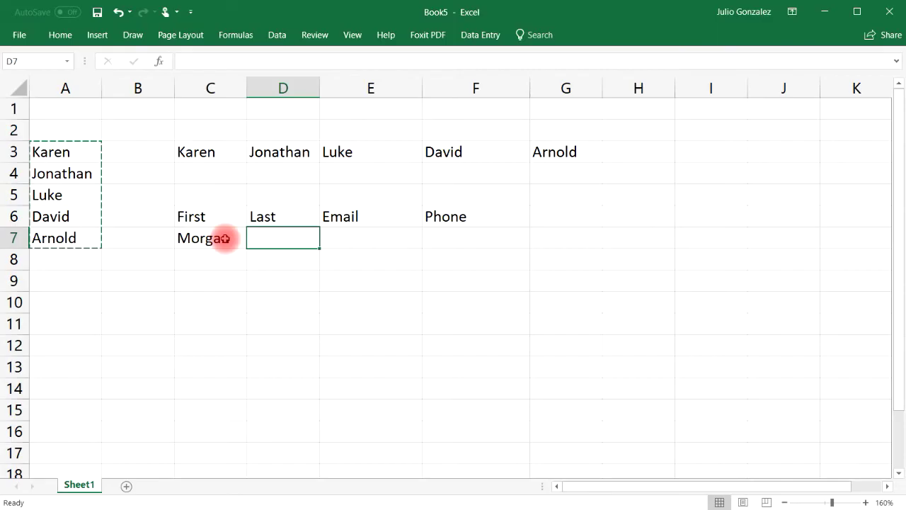
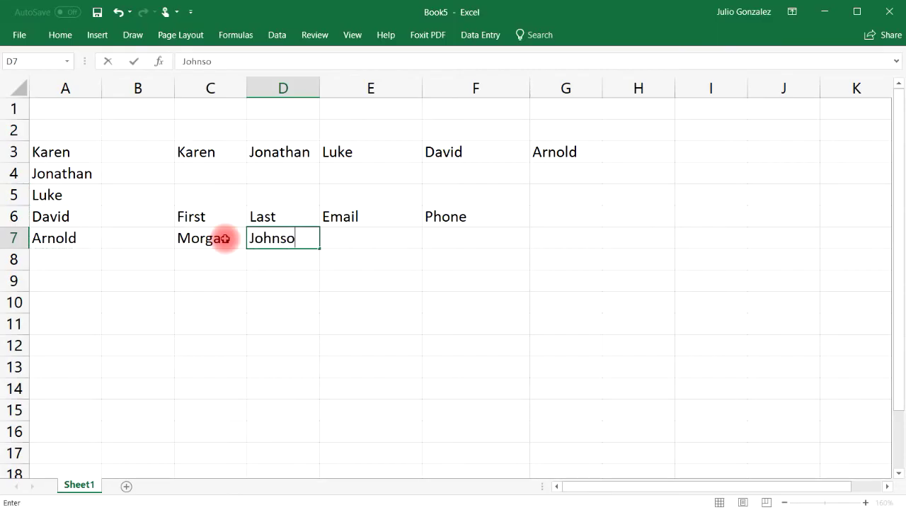
click(226, 238)
key(Left)
key(Down)
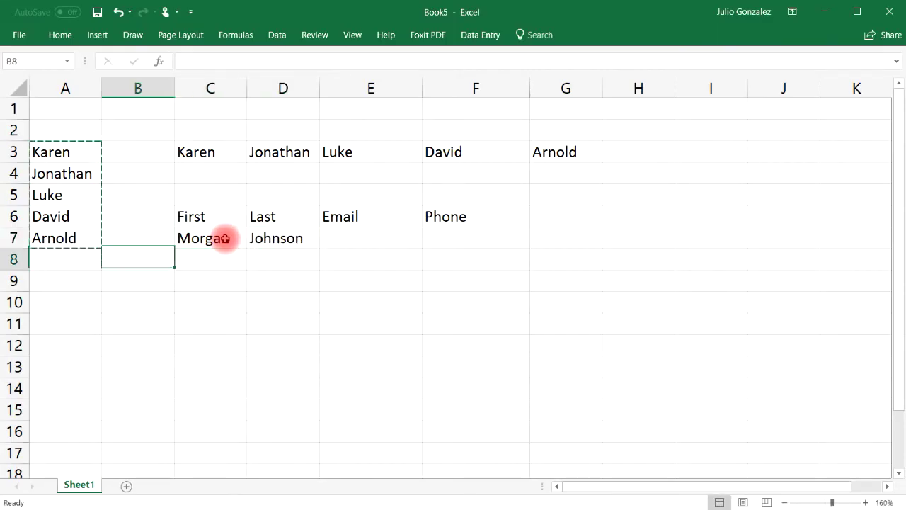
key(Right)
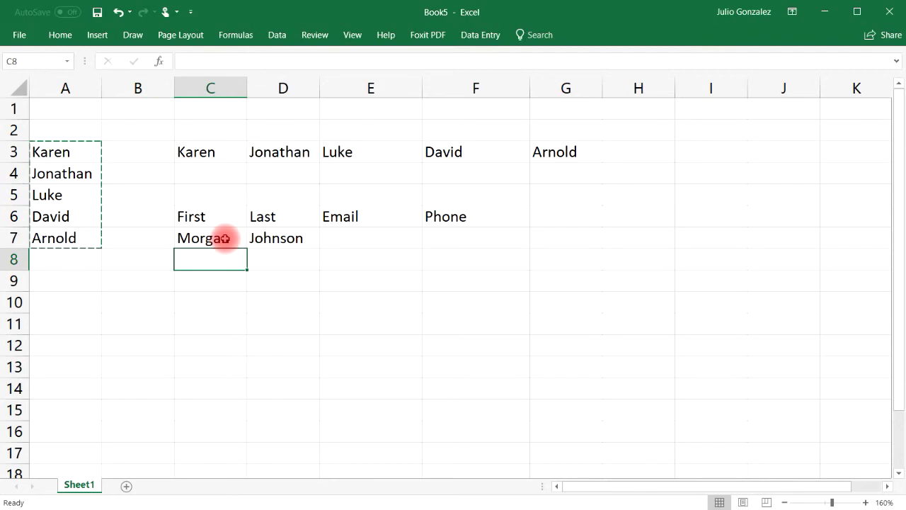
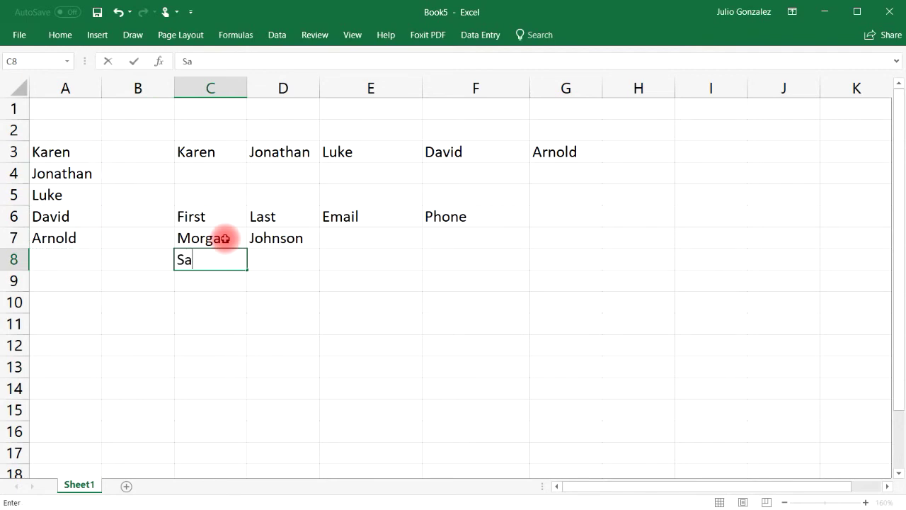
key(Tab)
key(ctrl+Return)
key(Left)
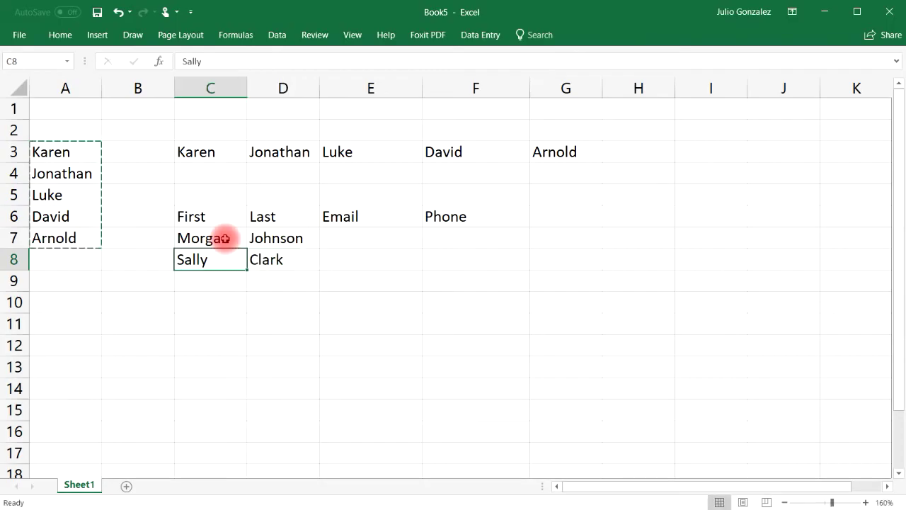
key(Down)
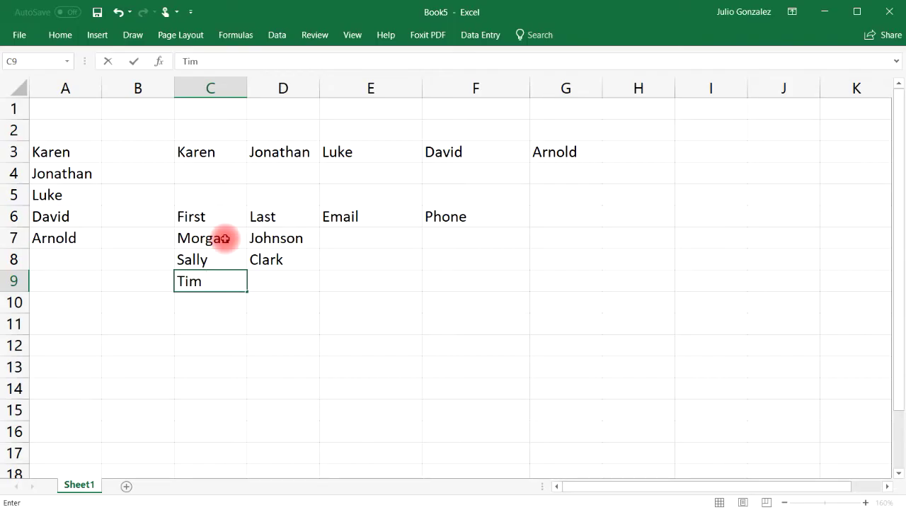
- Enter the third and fourth contacts' first and last names in C9:D10
key(Tab)
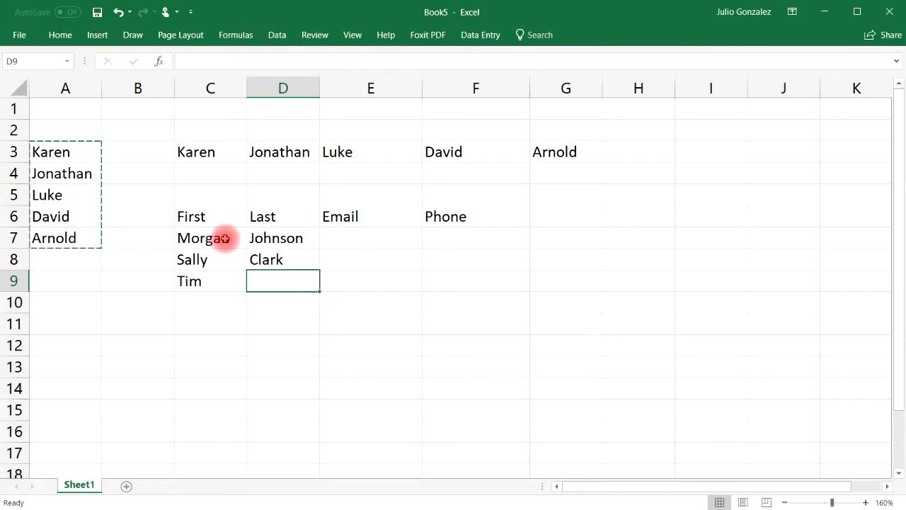
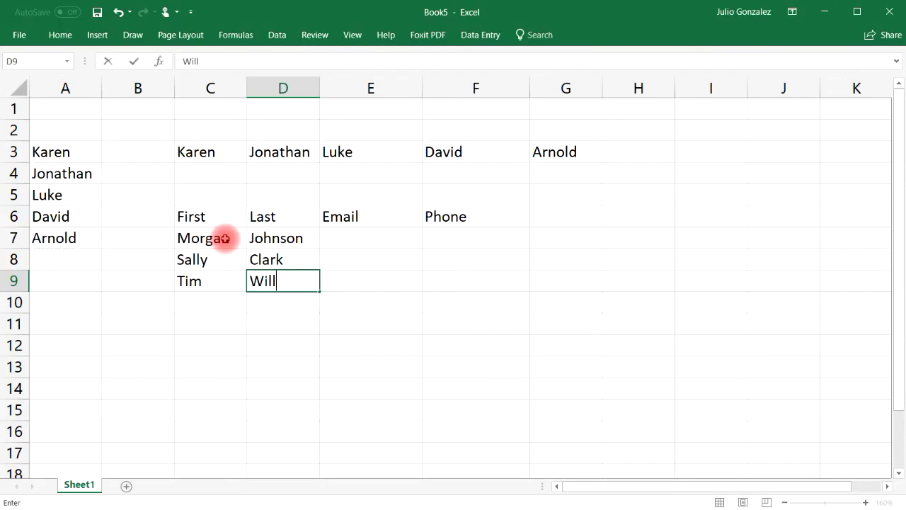
key(Return)
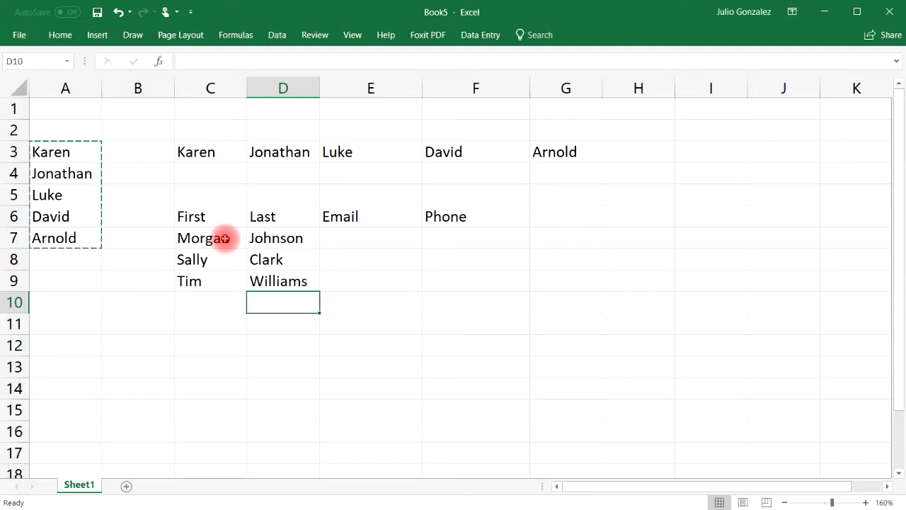
key(Left)
text(John)
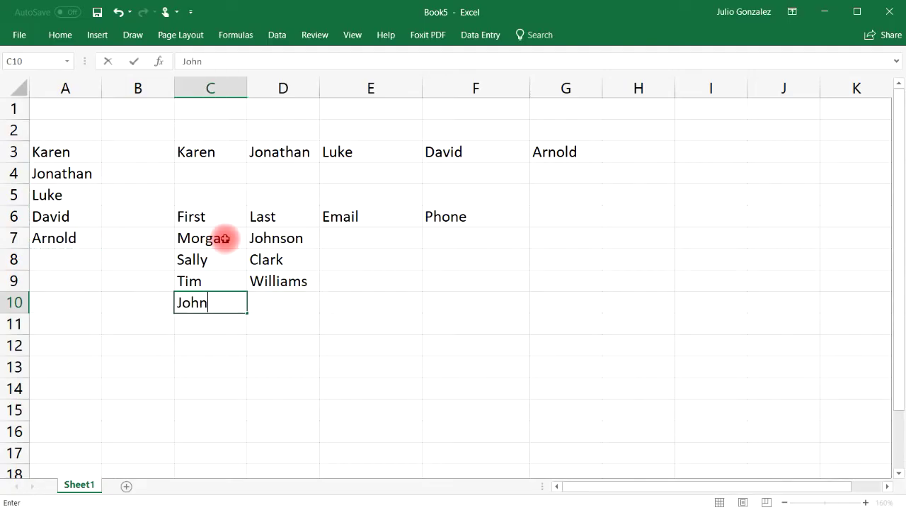
key(Tab)
text(Smit)
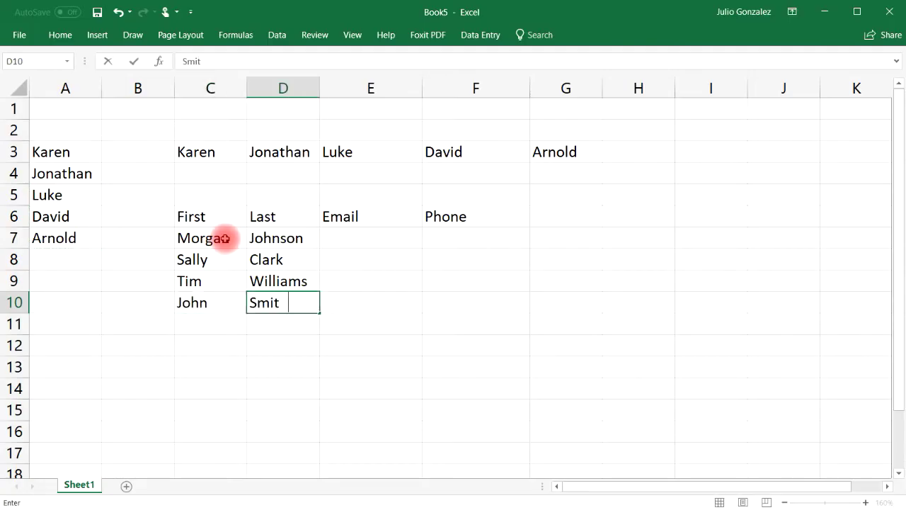
key(Tab)
key(Up)
key(Up)
key(Up)
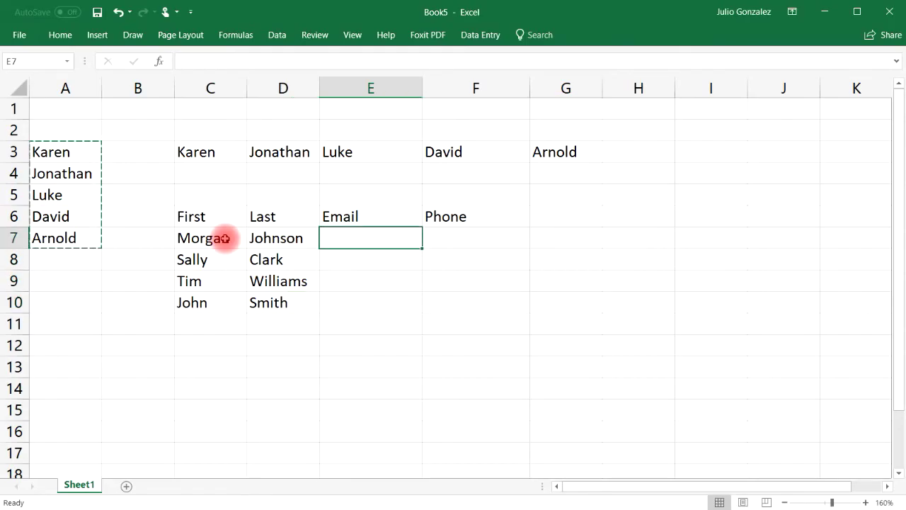
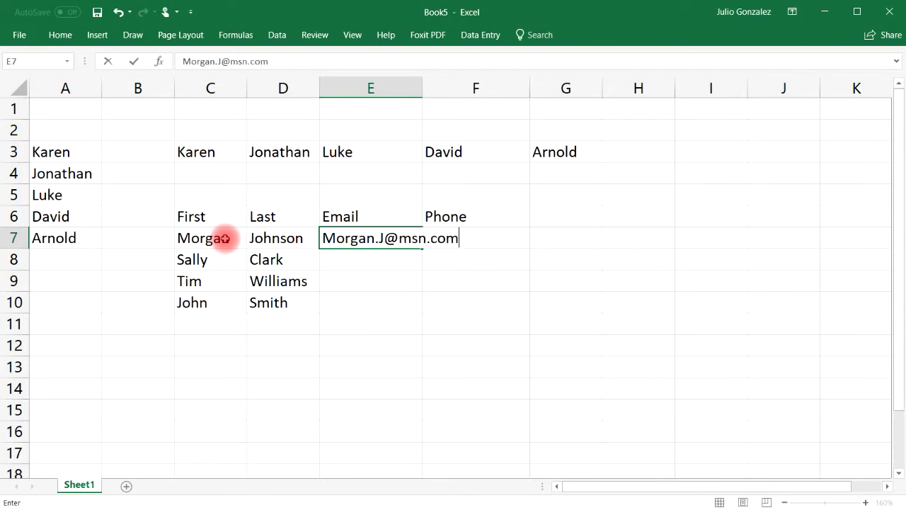
- Enter the first contact's e-mail address in E7 and widen column E to fit it
key(Tab)
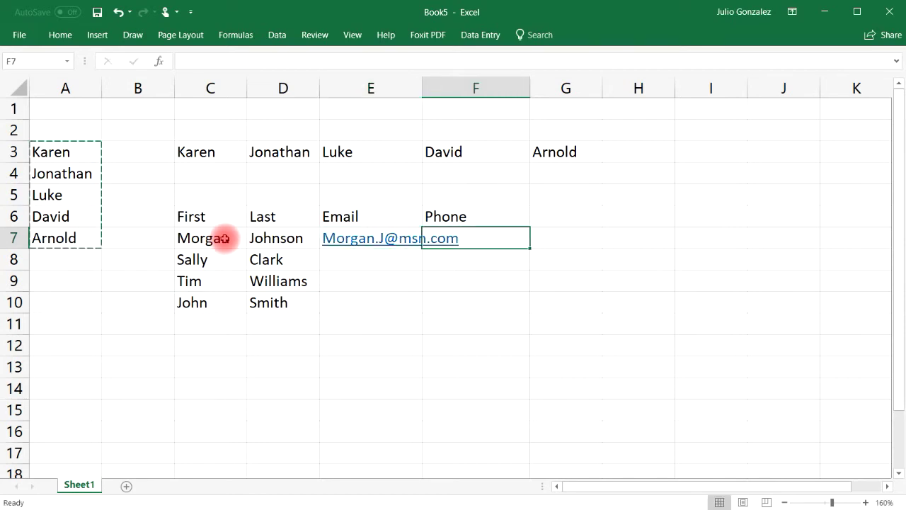
drag(423, 89, 493, 89)
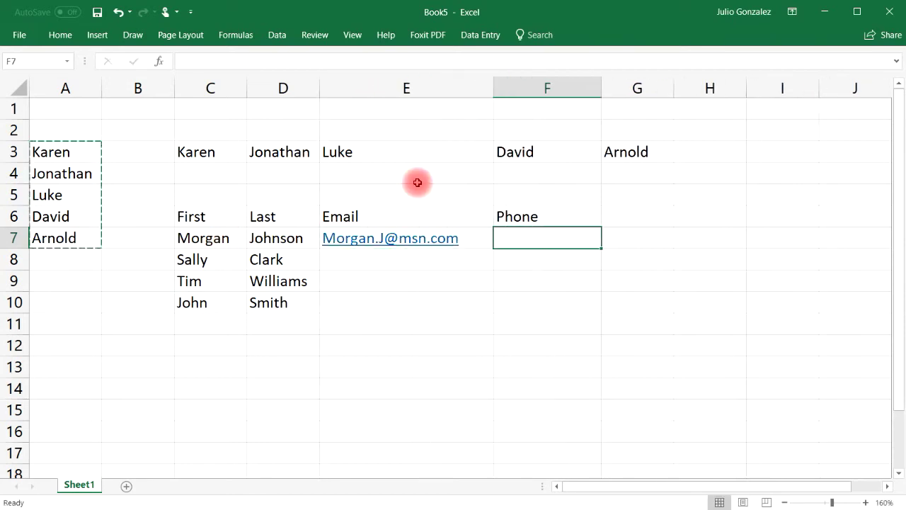
click(364, 258)
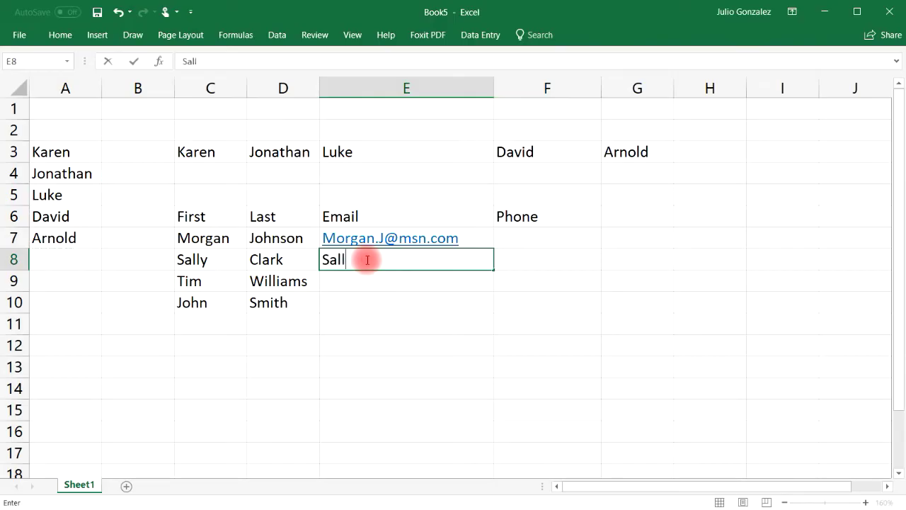
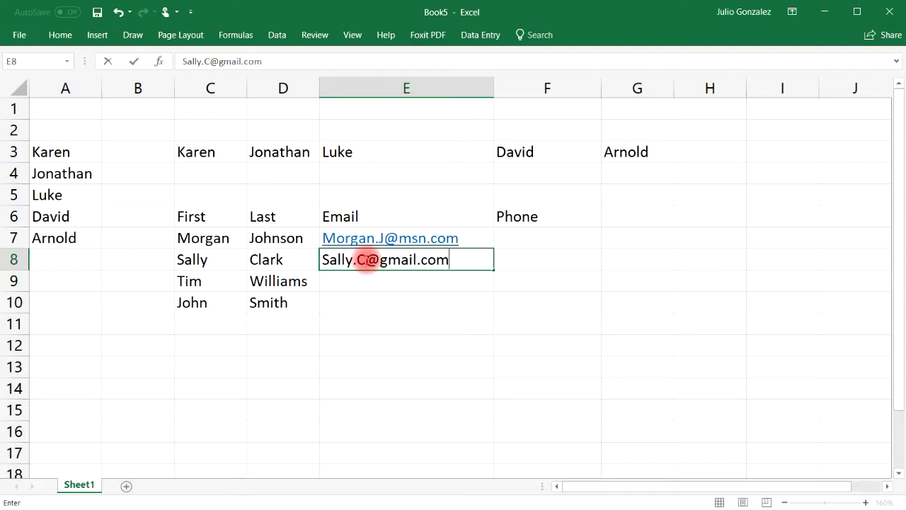
- Enter the remaining three contacts' e-mail addresses in E8:E10
key(Return)
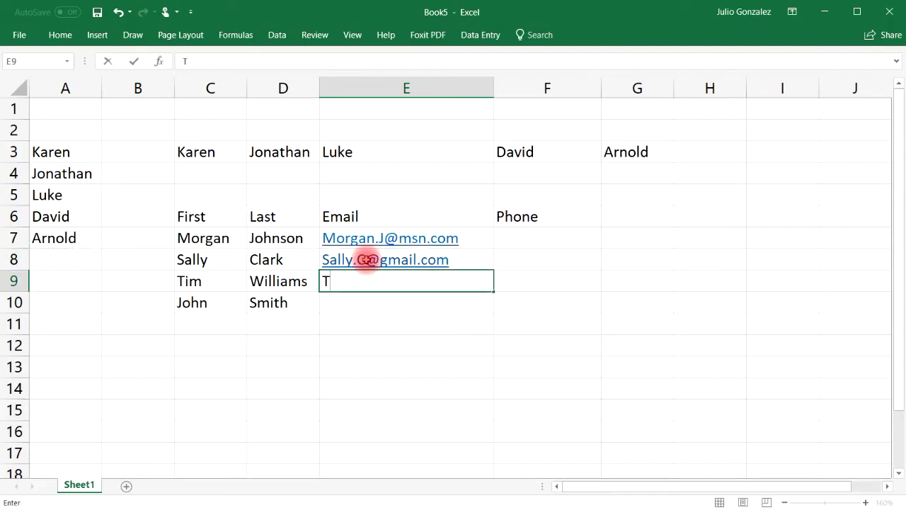
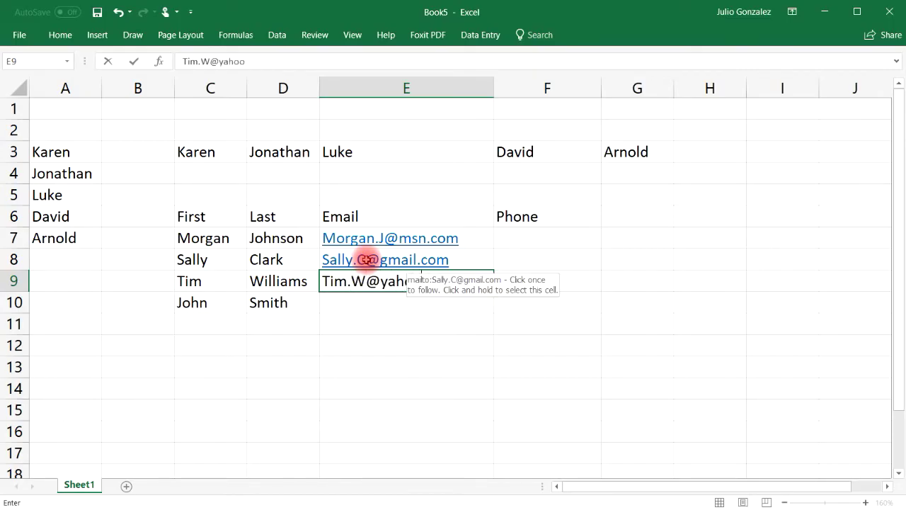
key(Return)
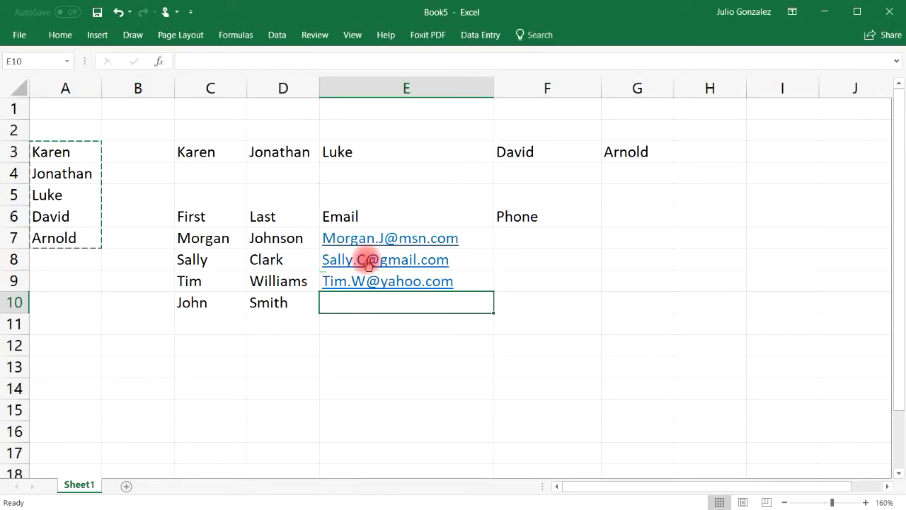
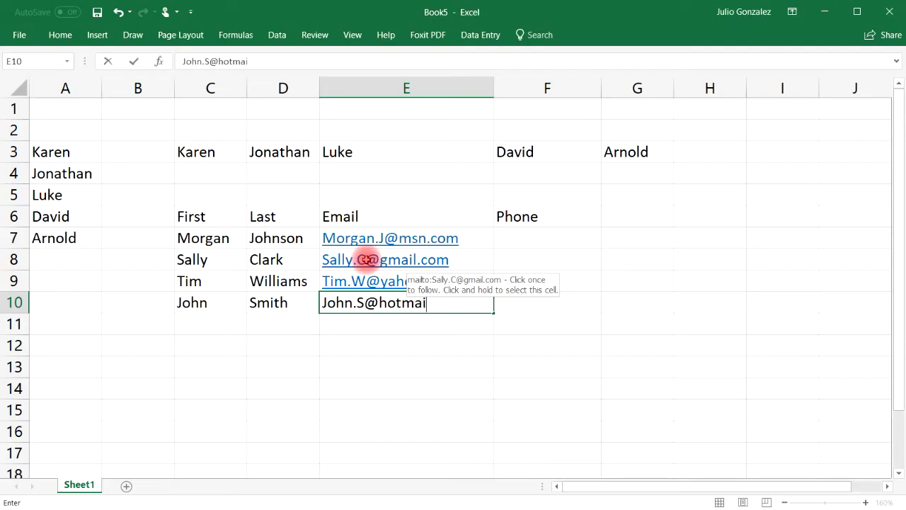
key(Tab)
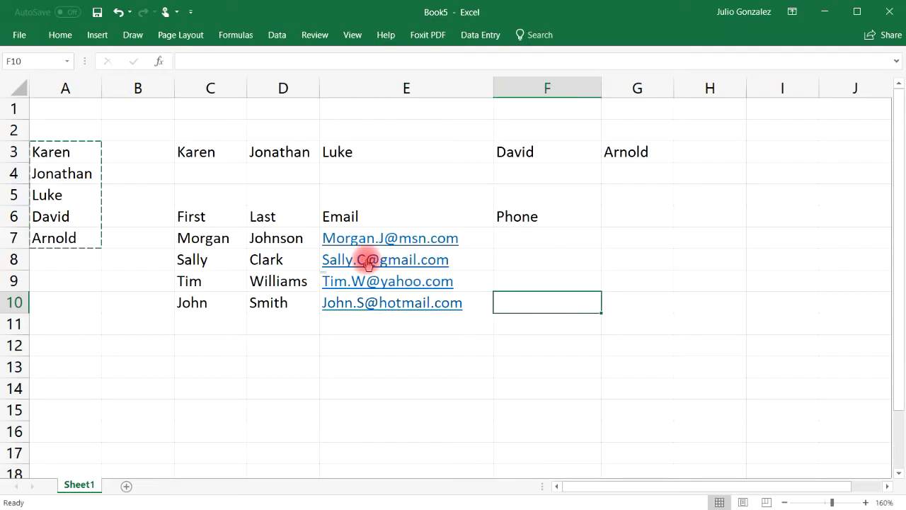
key(Up)
key(Up)
key(Up)
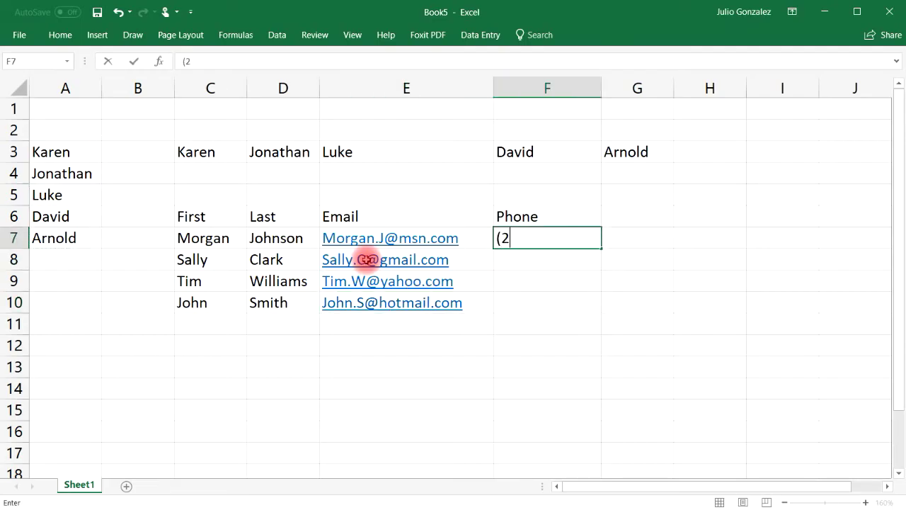
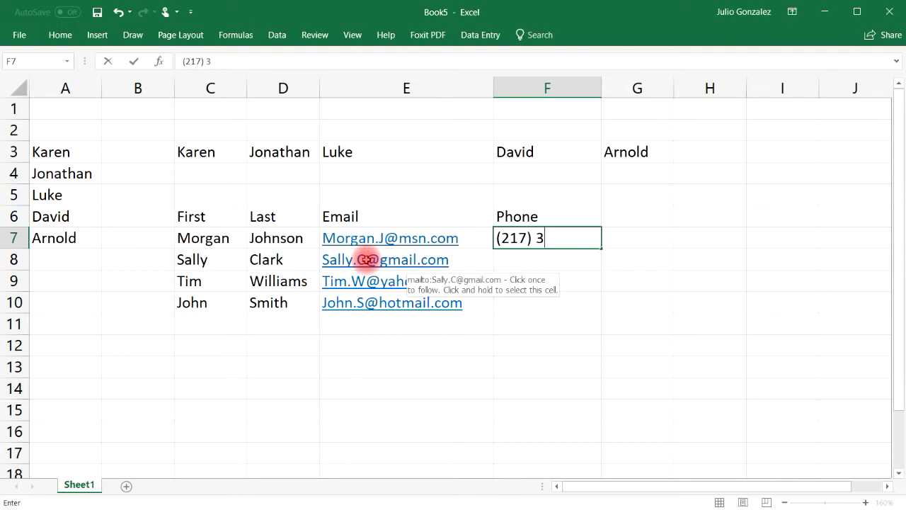
- Enter the first two contacts' phone numbers in F7 and F8
key(Return)
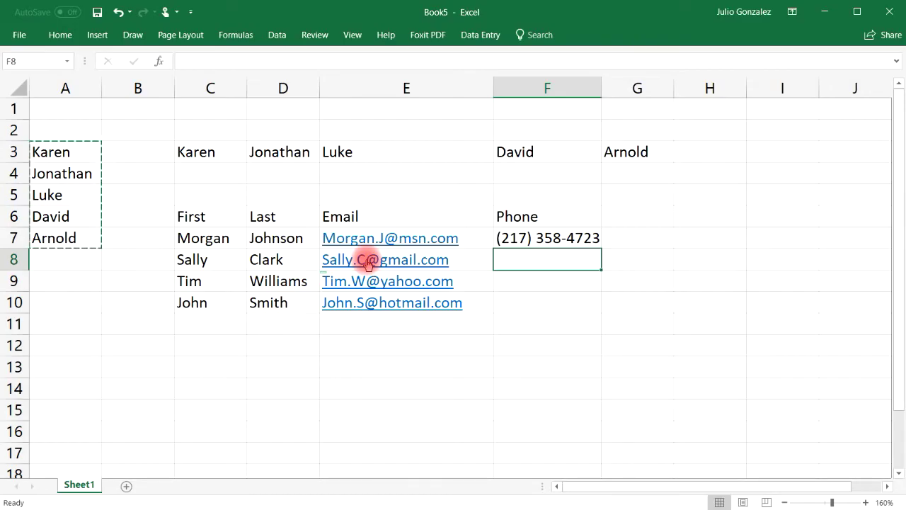
key(Up)
key(Up)
click(533, 253)
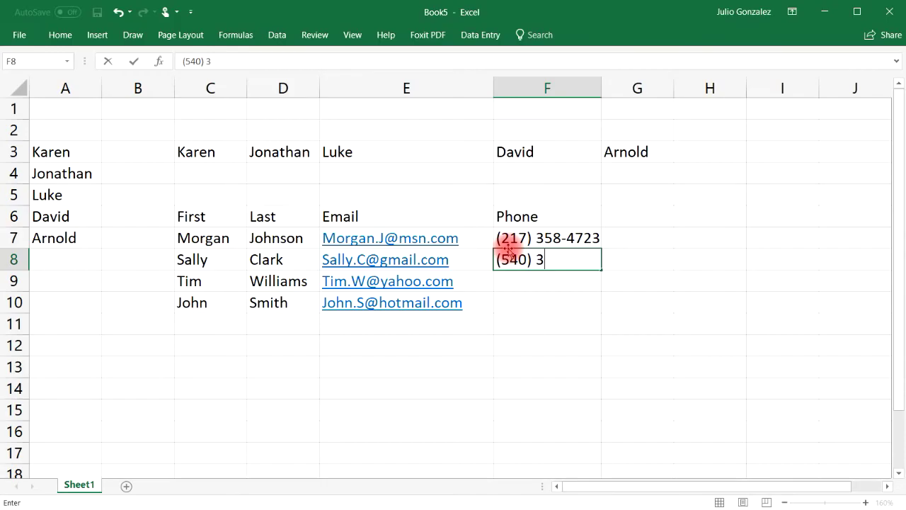
key(ctrl+Return)
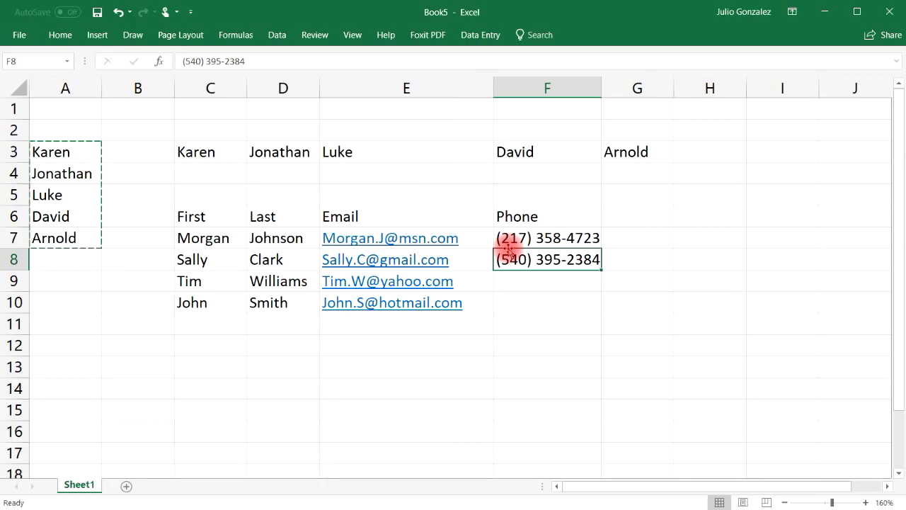
- Enter the third and fourth contacts' phone numbers in F9 and F10
click(529, 274)
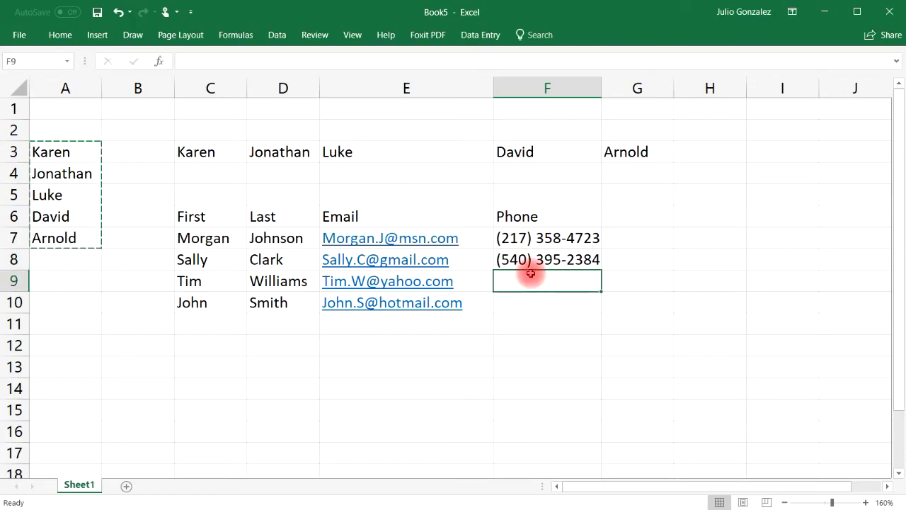
double_click(527, 282)
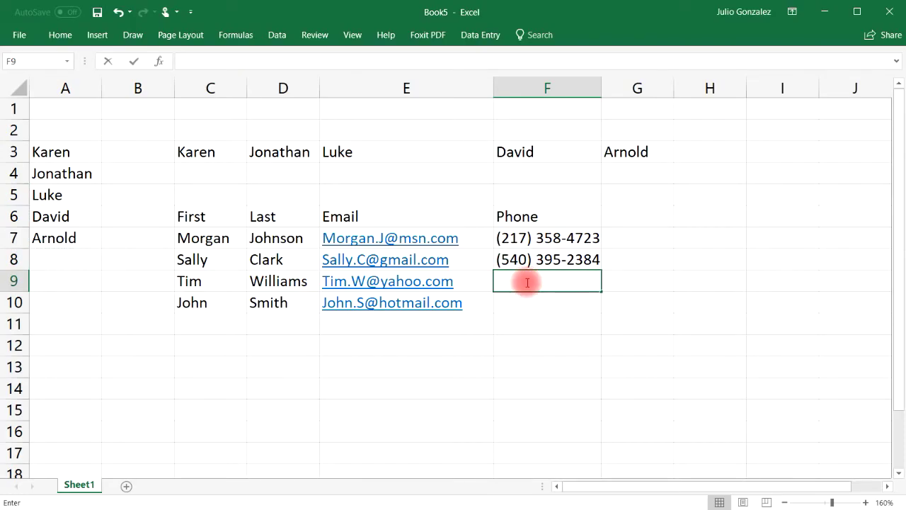
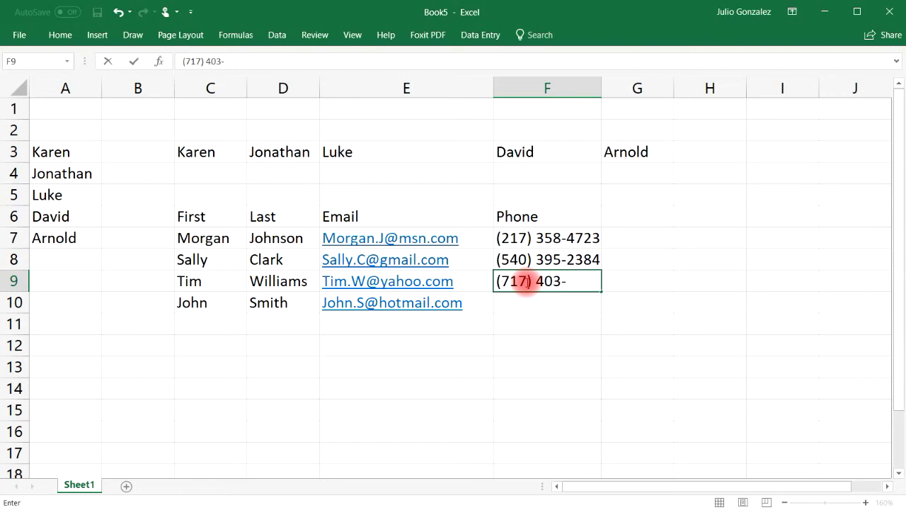
click(530, 299)
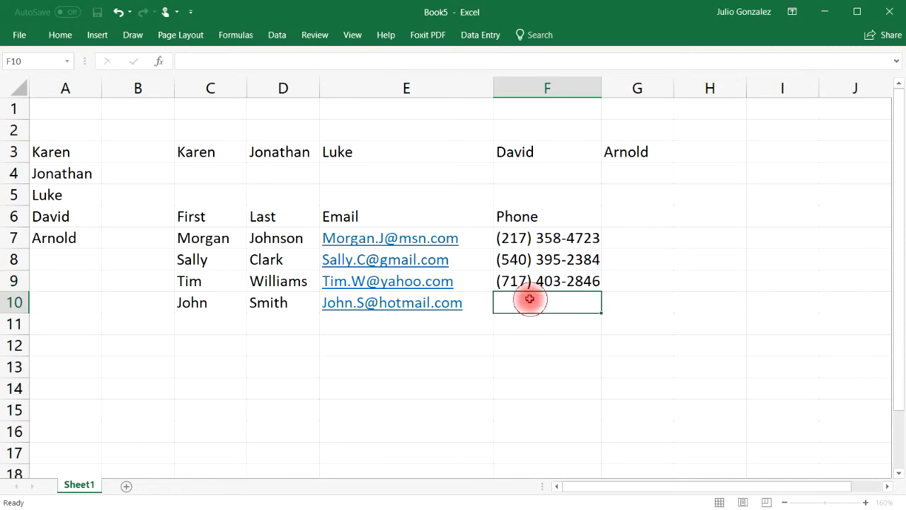
double_click(520, 297)
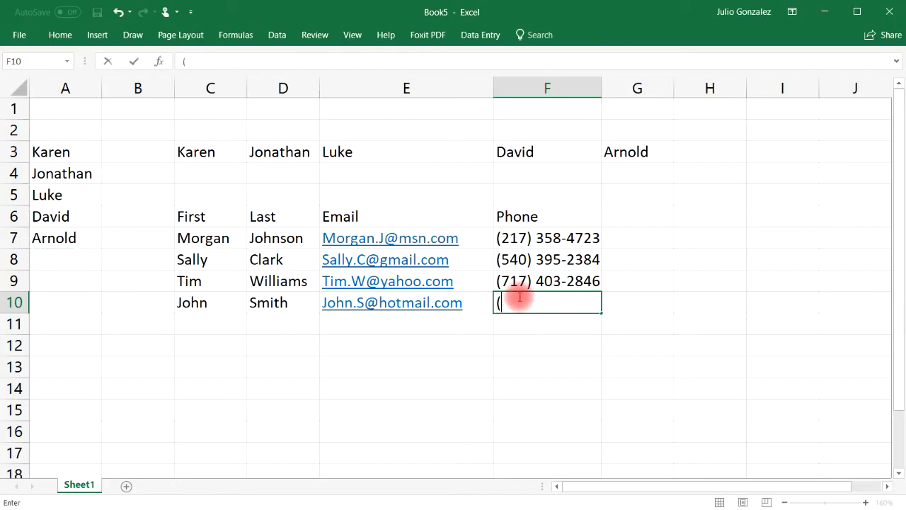
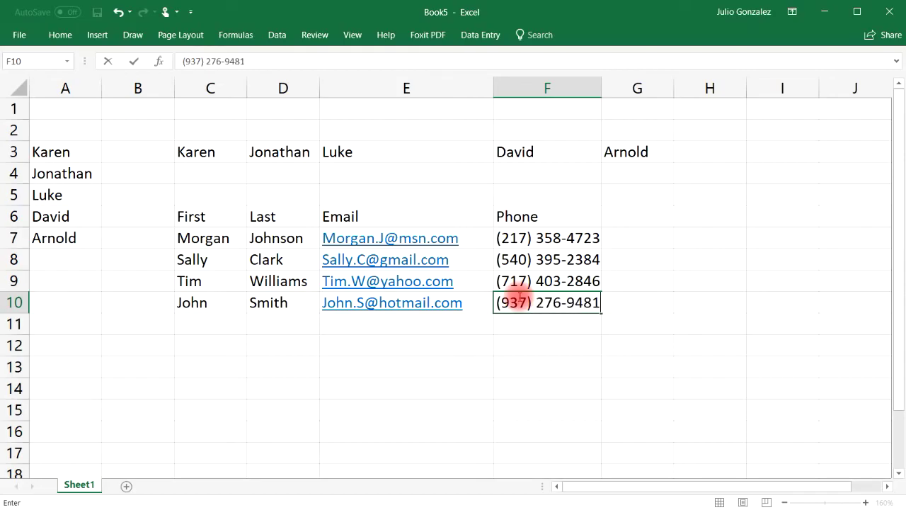
click(536, 330)
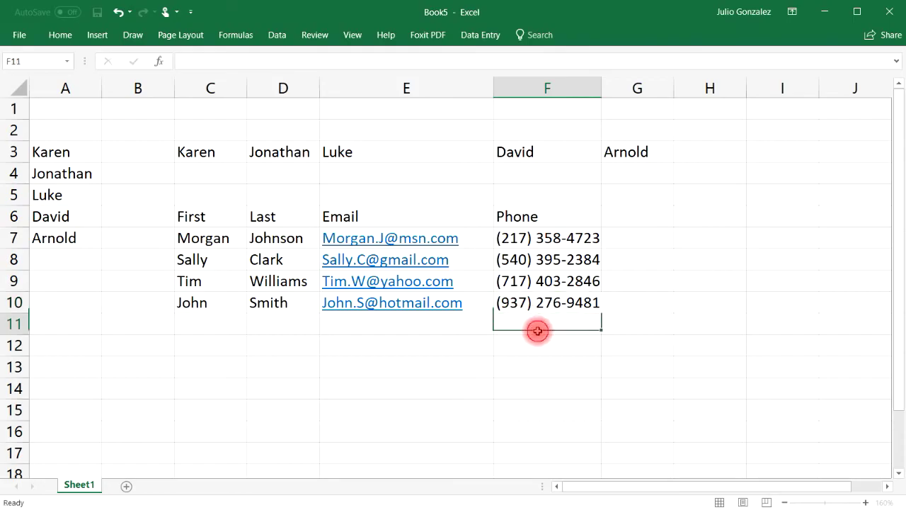
click(203, 222)
drag(204, 223, 522, 305)
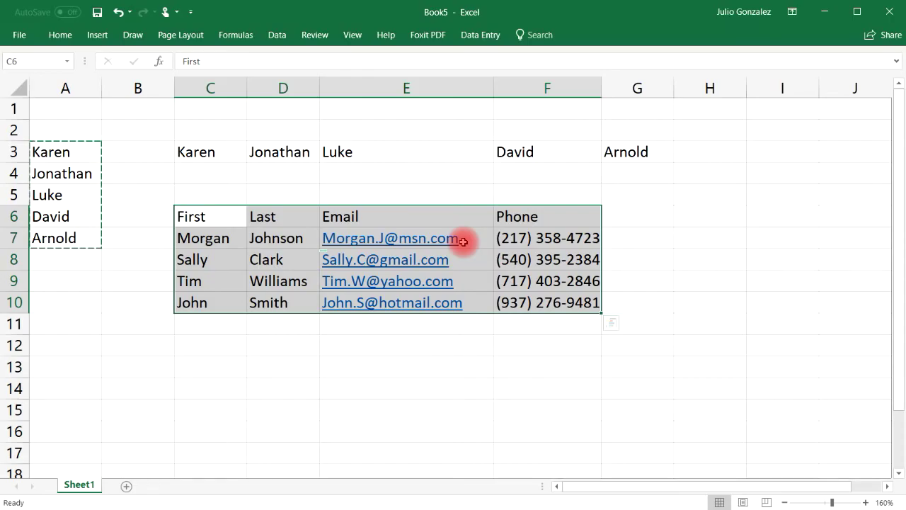
click(372, 323)
drag(214, 218, 527, 300)
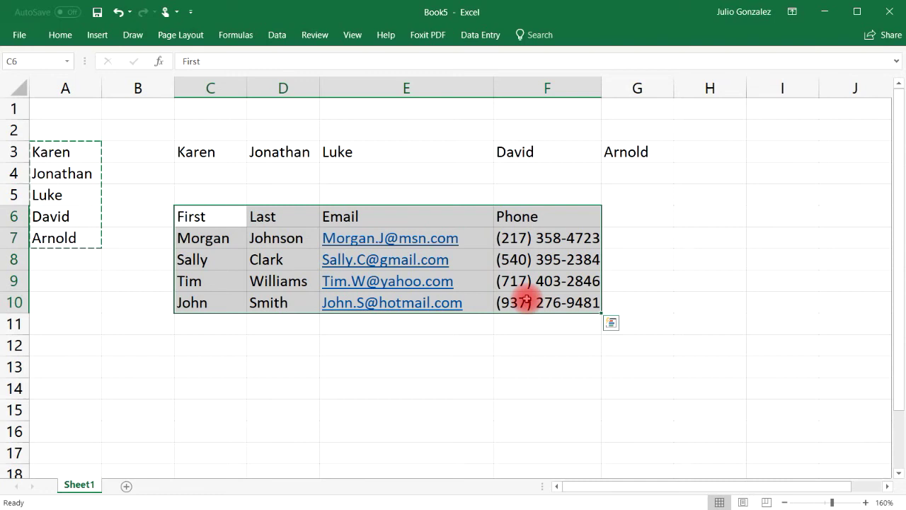
- Open and dismiss column A's context menu twice, then undo the last change
right_click(87, 88)
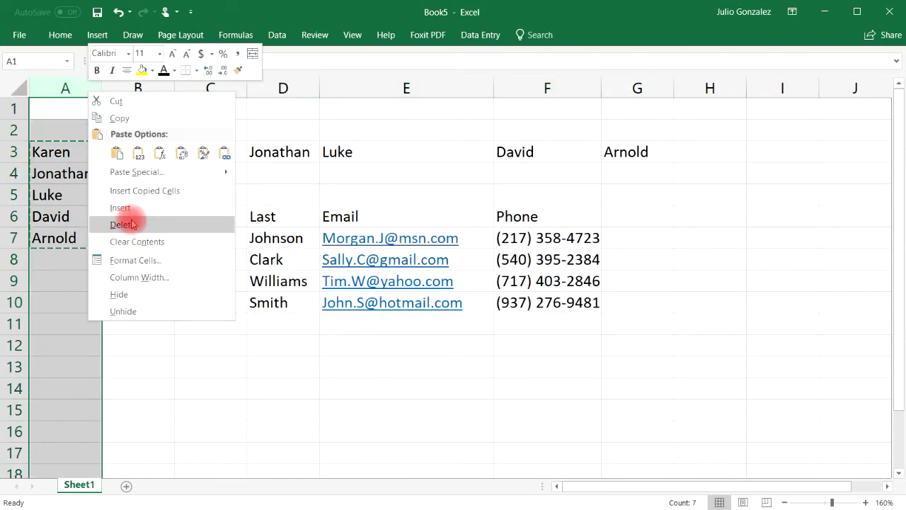
click(213, 220)
right_click(73, 88)
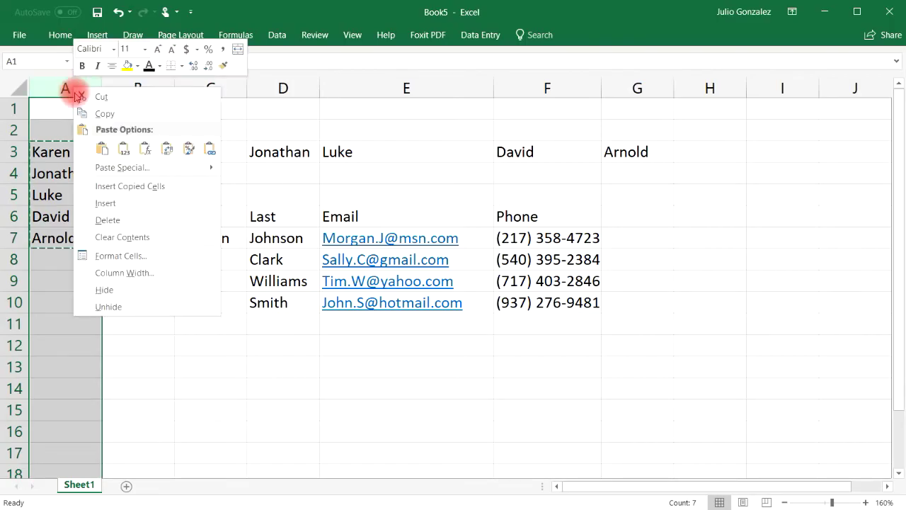
click(119, 217)
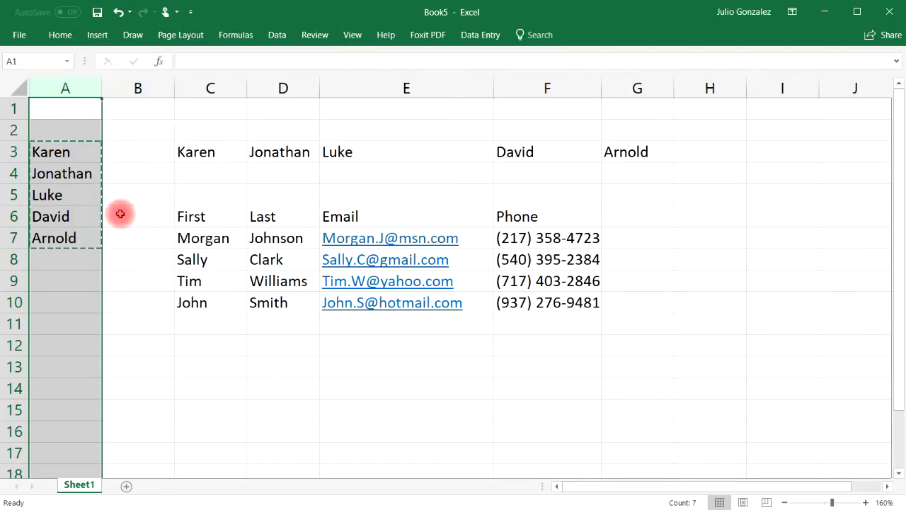
key(ctrl+z)
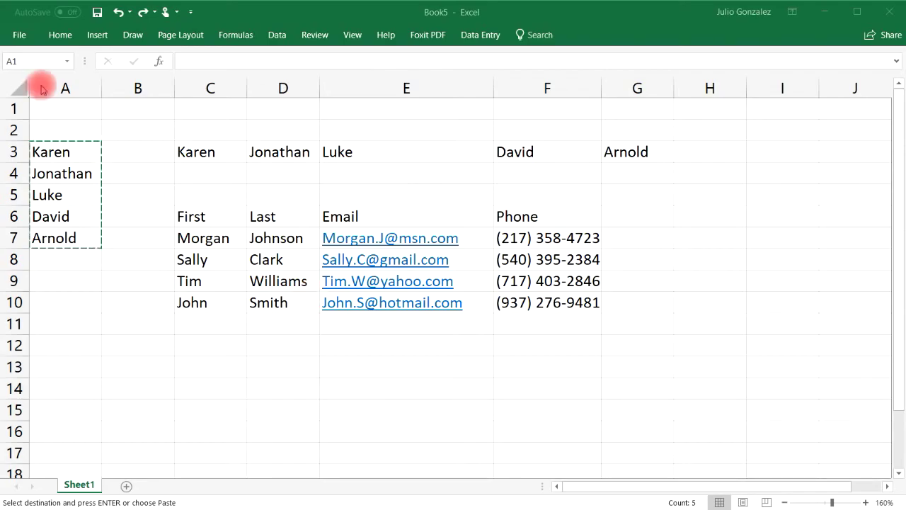
- Clear the names in column A, then delete the column to shift the data left
click(82, 78)
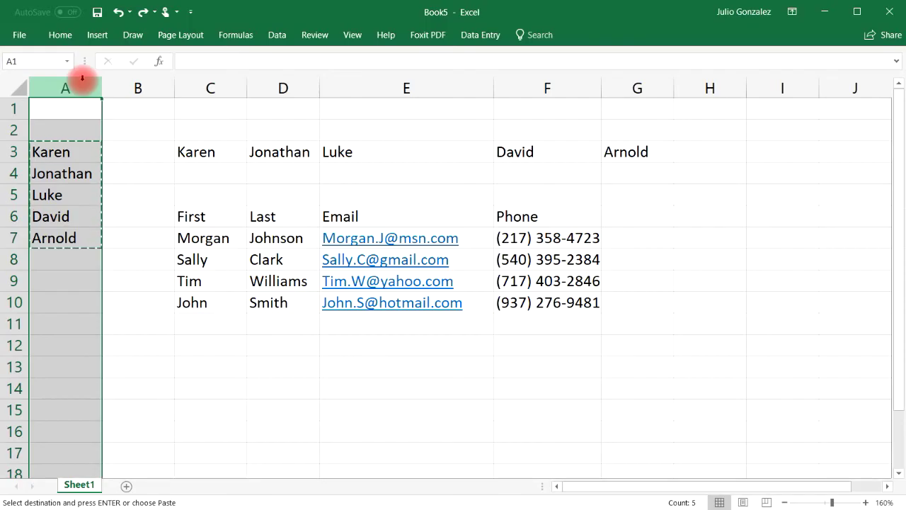
key(Delete)
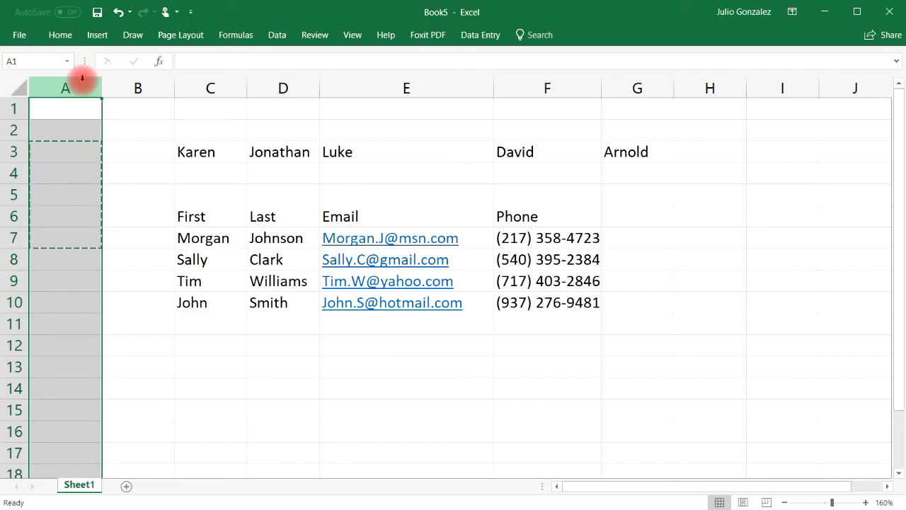
right_click(82, 78)
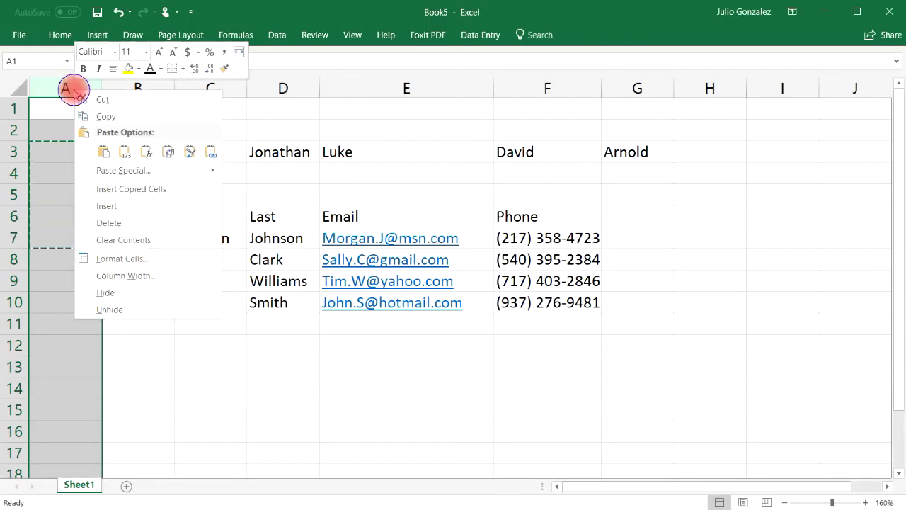
click(128, 224)
click(141, 191)
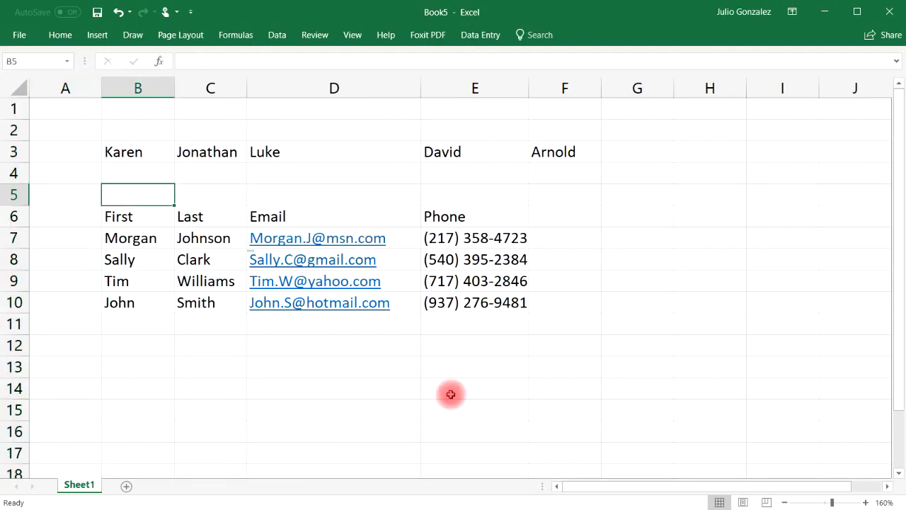
- Copy B6:E10 and open Paste Special at B13 with Transpose ticked
drag(120, 218, 449, 304)
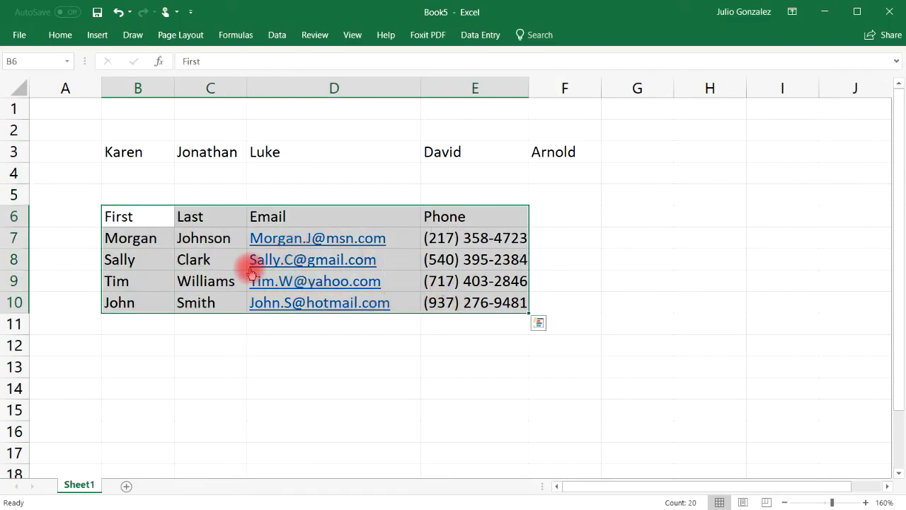
key(ctrl+c)
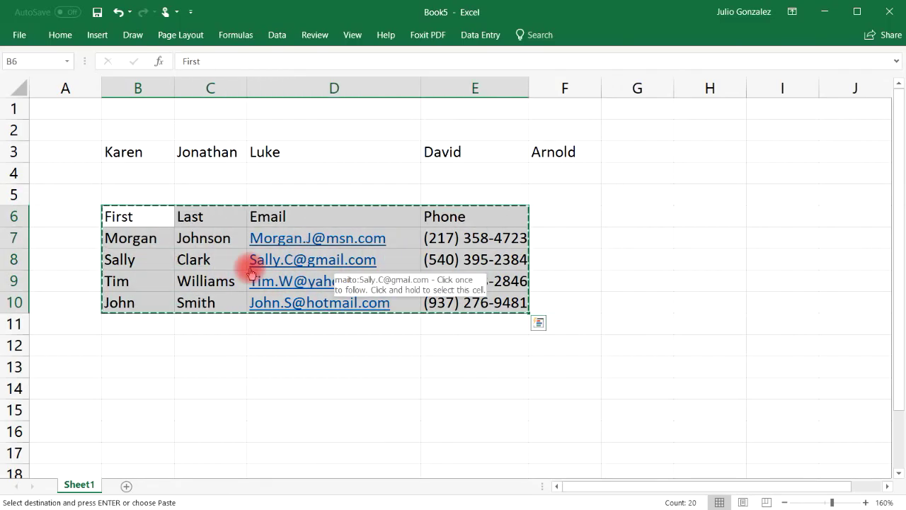
click(142, 367)
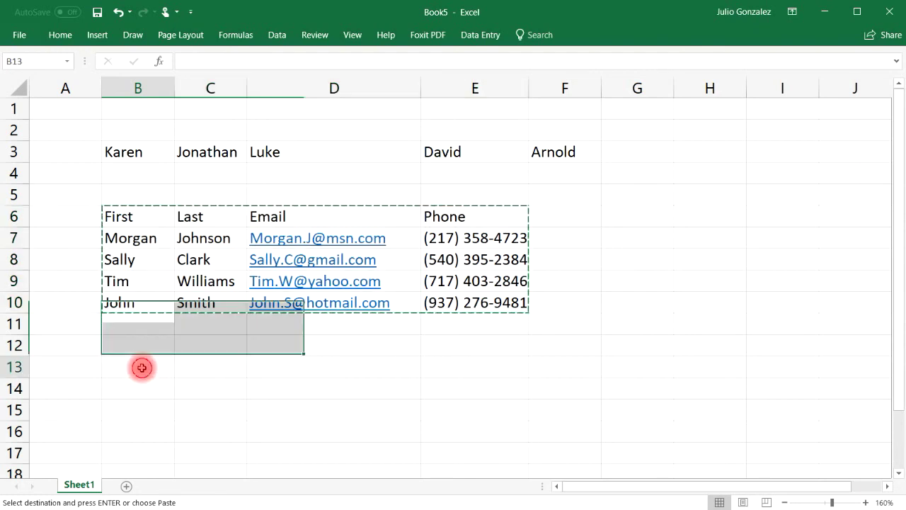
right_click(141, 367)
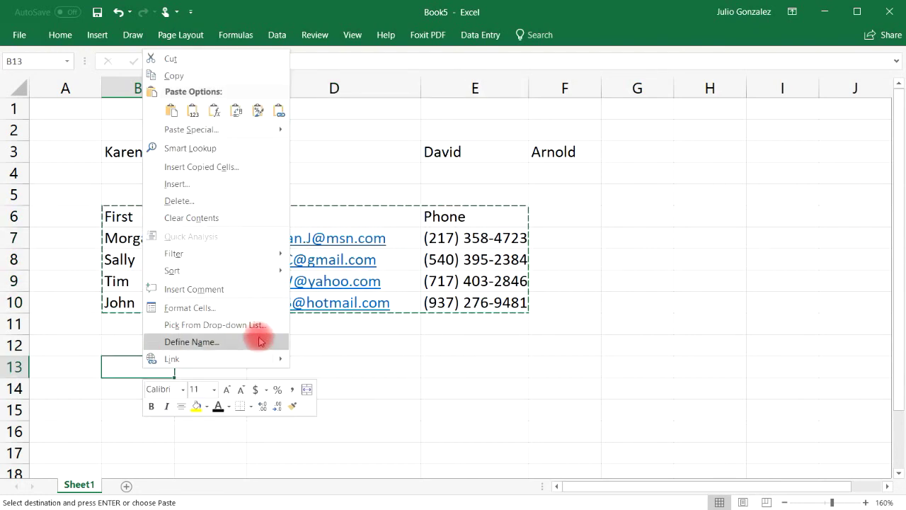
mouse_move(278, 129)
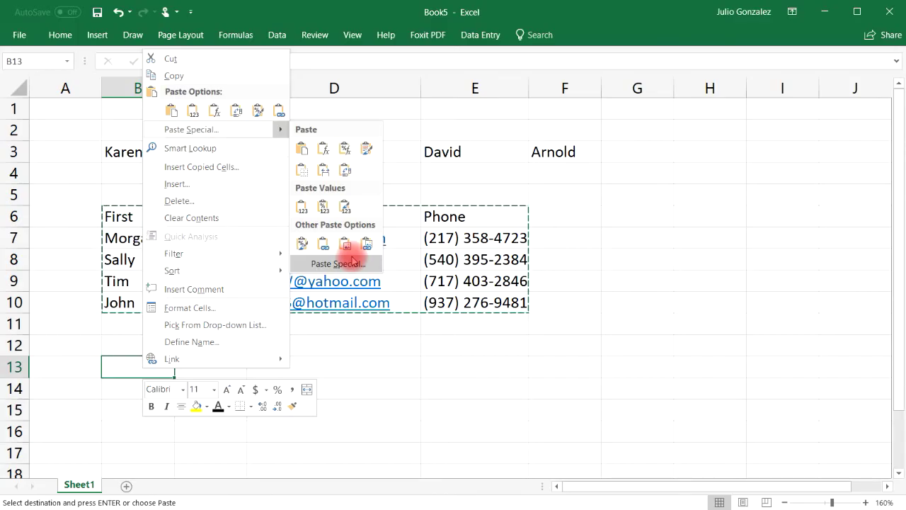
click(324, 261)
click(367, 326)
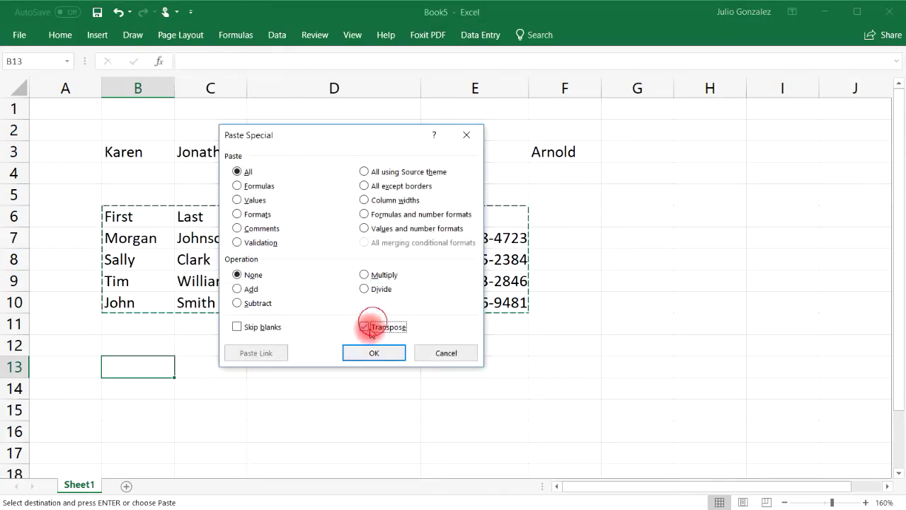
- Confirm the transposed paste, so the headers run down column B13:B16
click(373, 351)
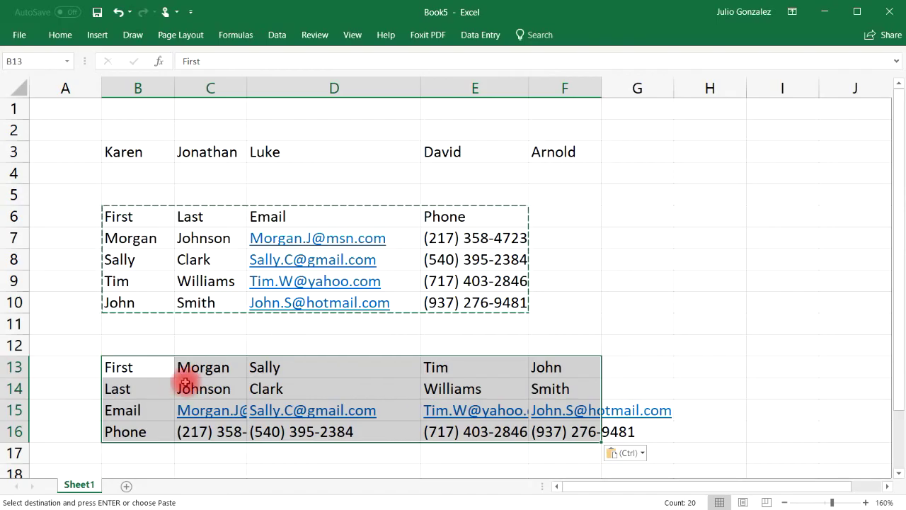
click(70, 366)
- Compare the original First and Last columns with transposed rows 13 and 14
drag(113, 366, 544, 370)
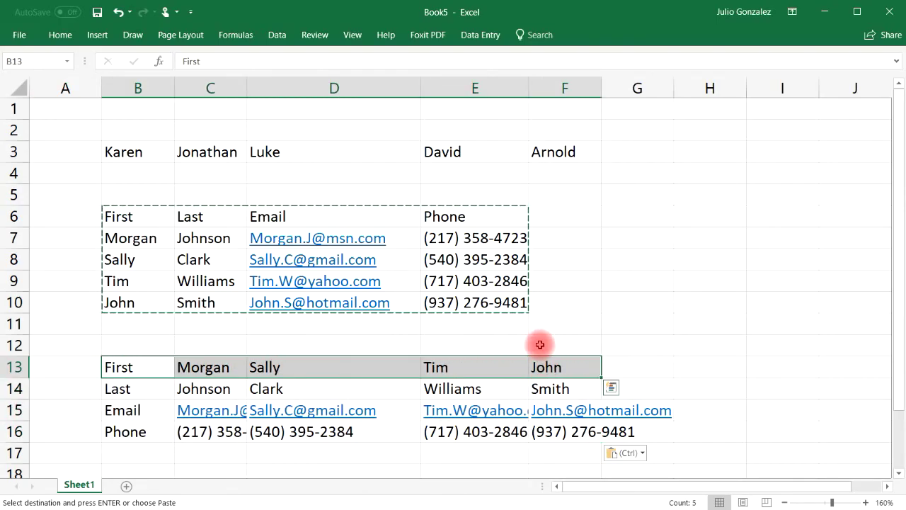
drag(122, 218, 126, 300)
click(561, 280)
drag(195, 207, 208, 302)
drag(117, 390, 556, 389)
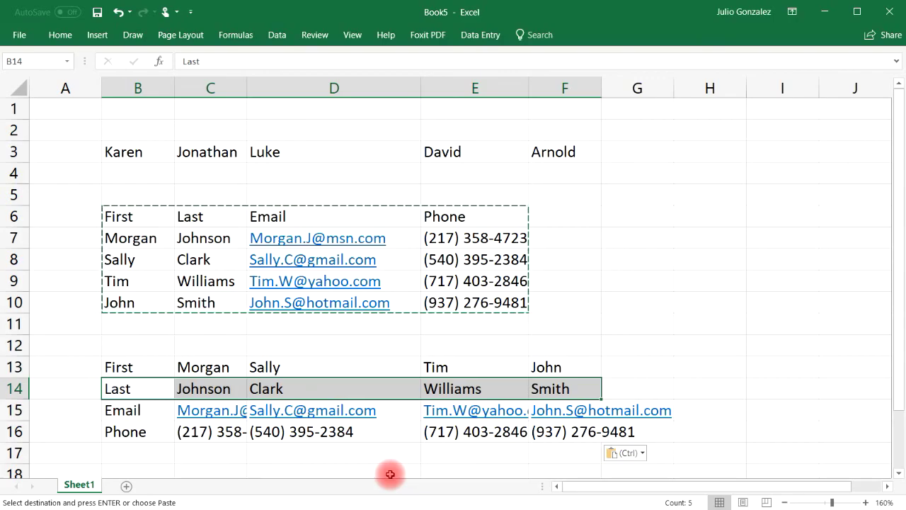
- Widen columns C, E and F to fit the transposed e-mail addresses
drag(247, 88, 306, 88)
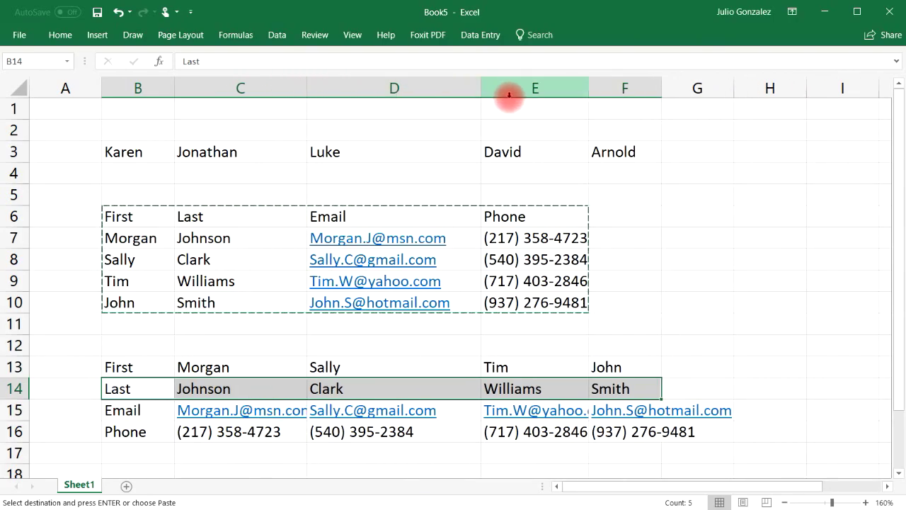
drag(589, 87, 652, 83)
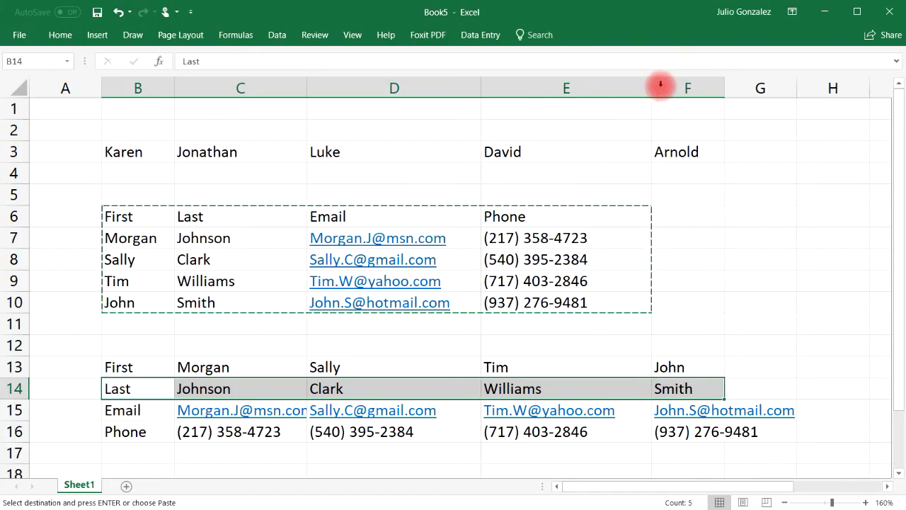
drag(727, 80, 815, 85)
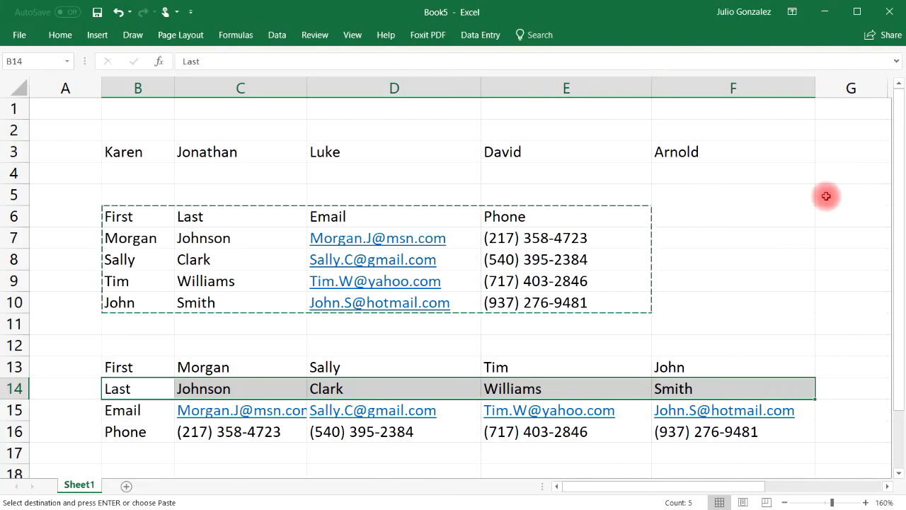